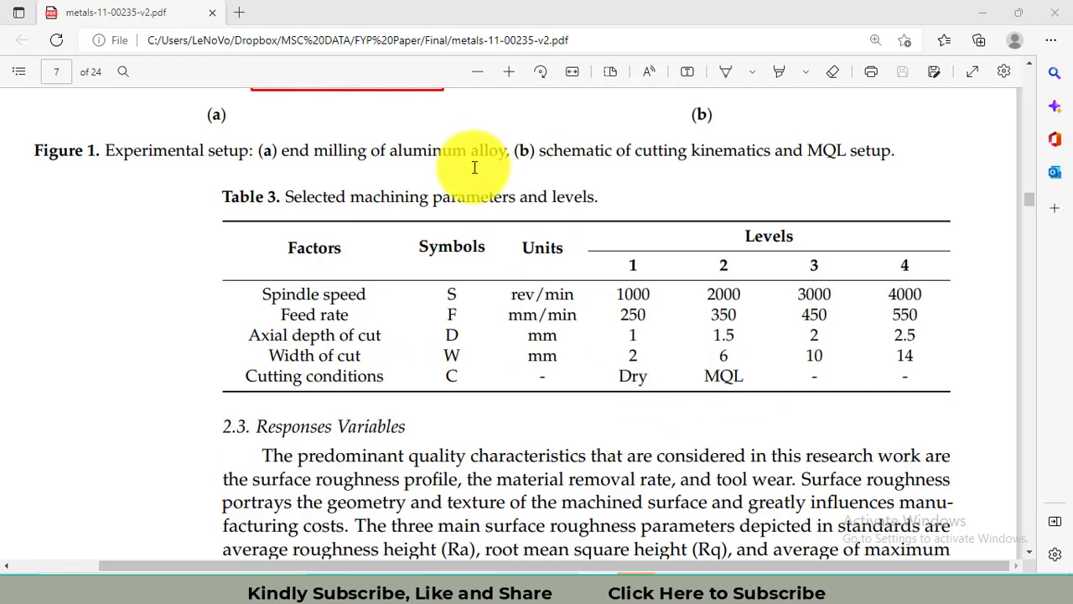
Review Table 3 on page 7 of the paper, which lists the five machining parameters and their levels.
left_click(421, 117)
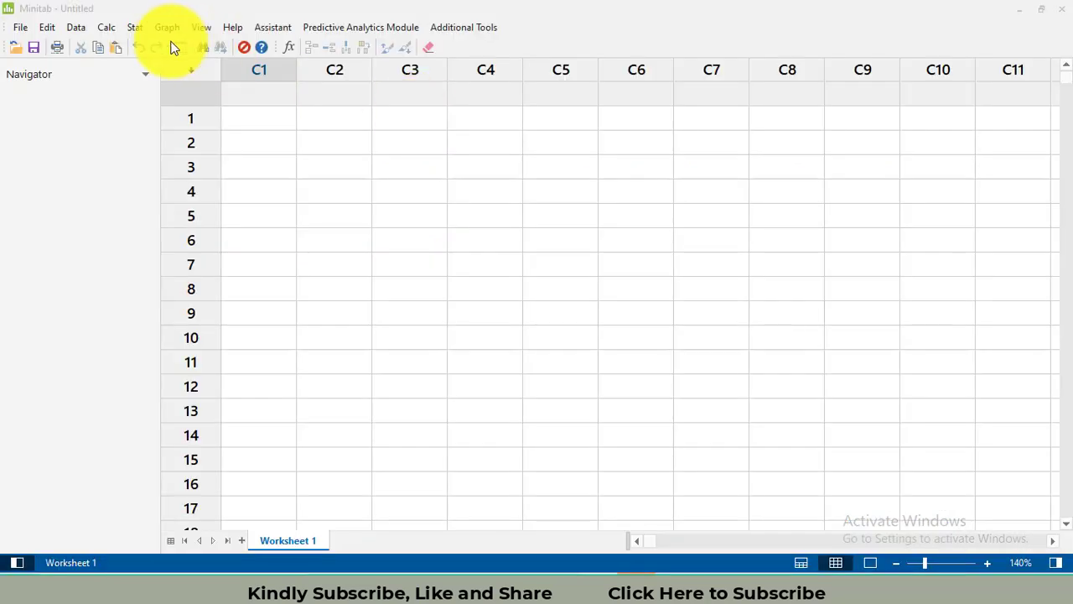
Start a new design via Stat > DOE > Taguchi > Create Taguchi Design.
left_click(136, 27)
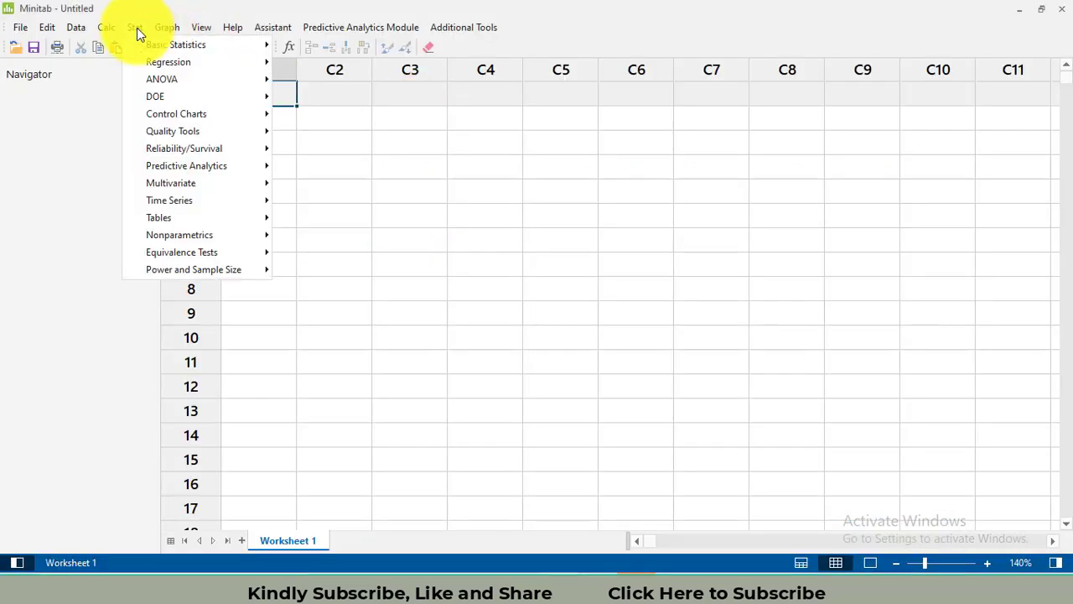
mouse_move(184, 48)
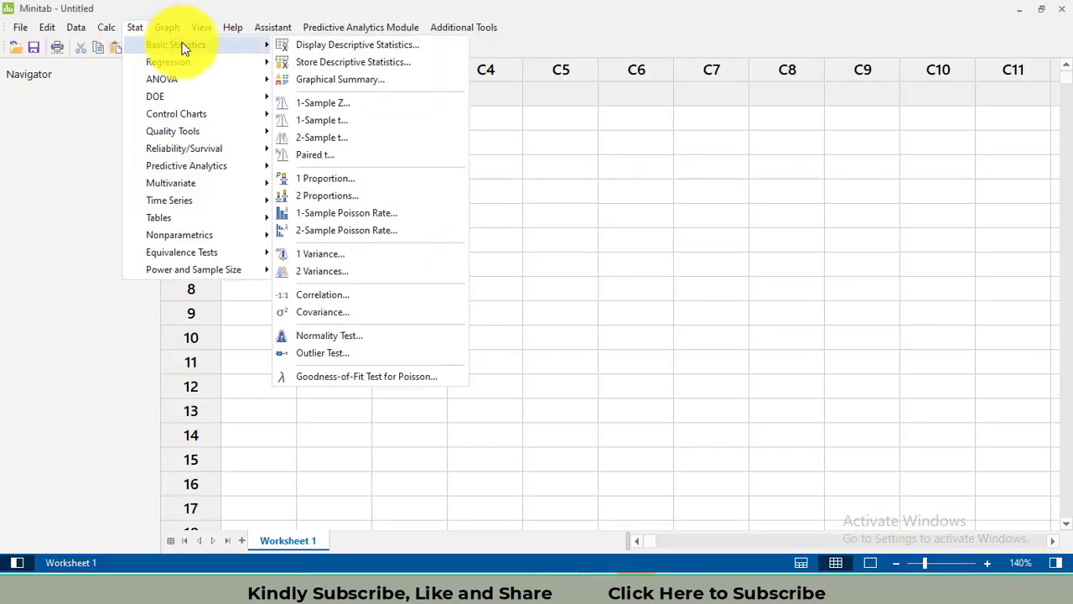
left_click(102, 224)
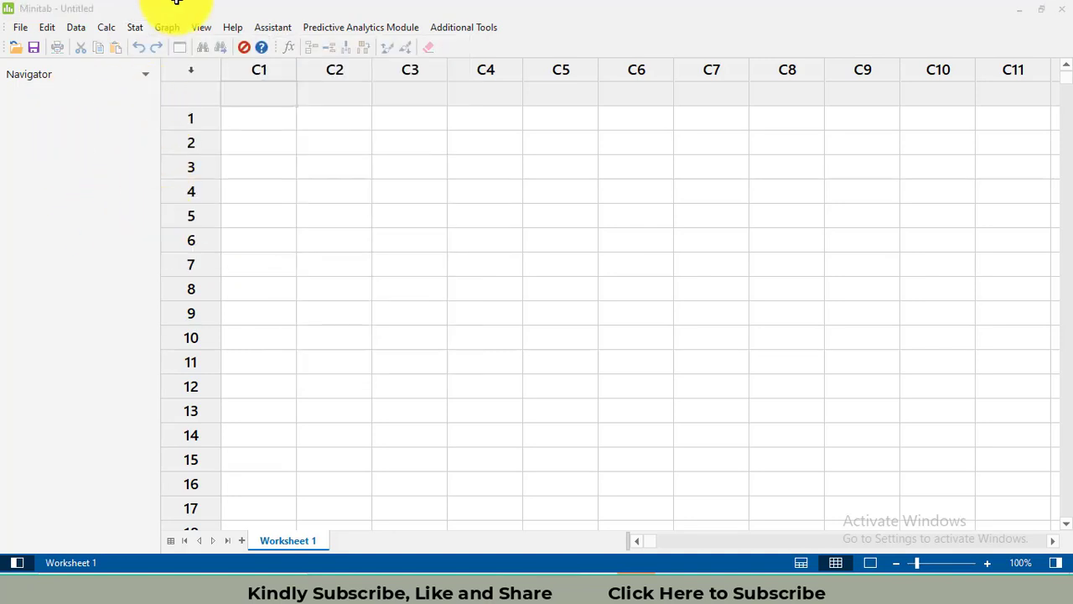
left_click(137, 29)
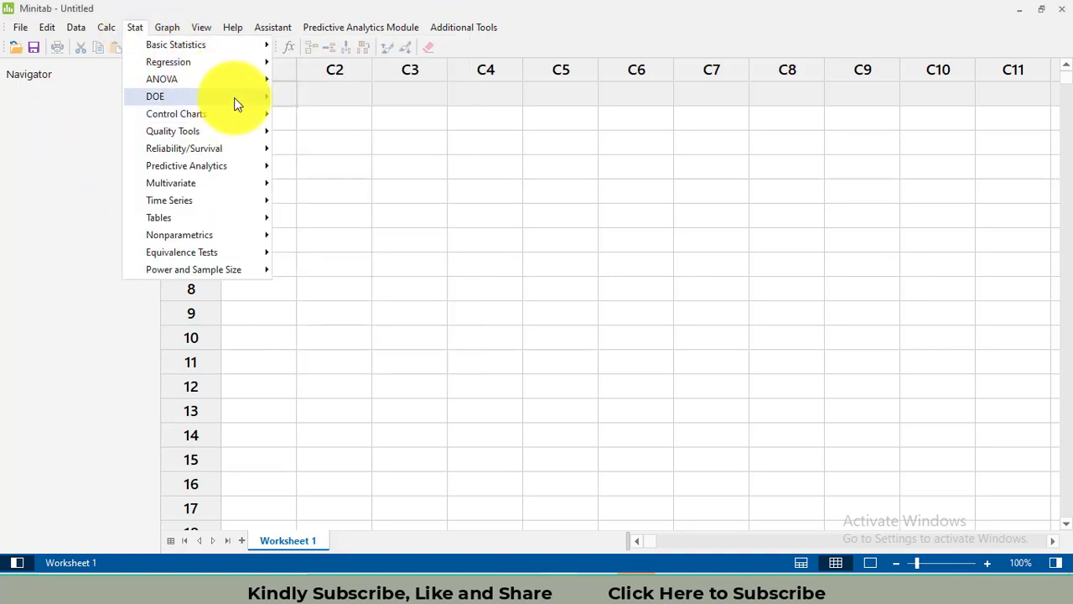
mouse_move(235, 102)
mouse_move(336, 166)
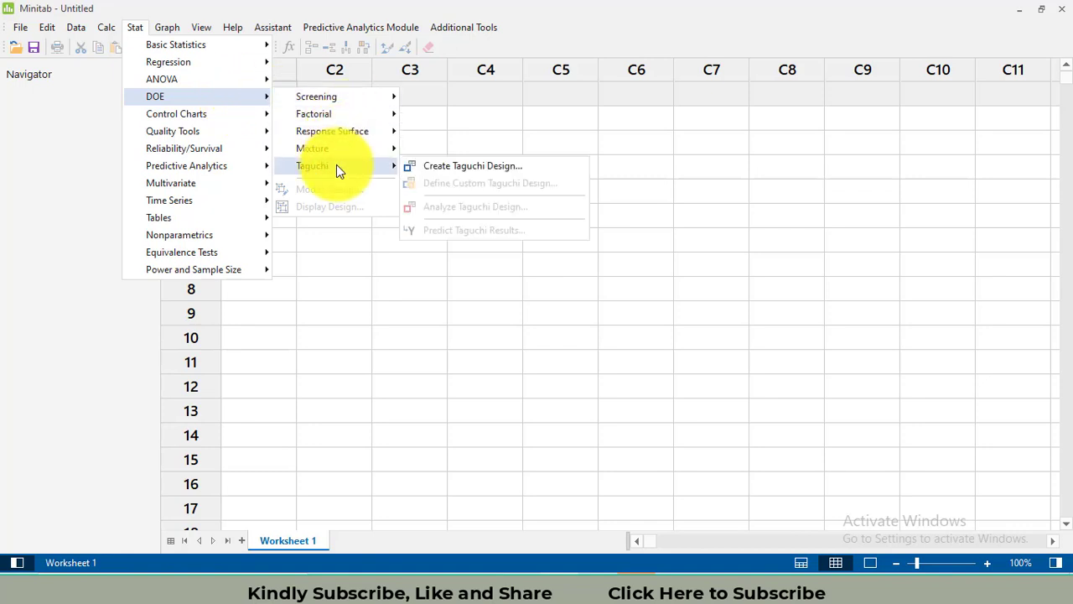
left_click(462, 169)
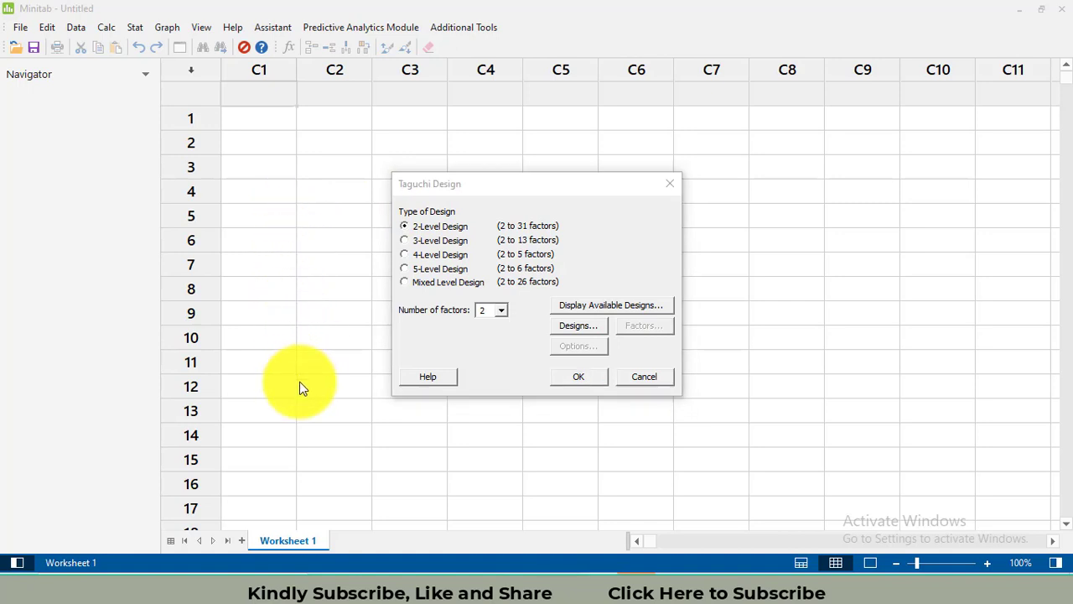
Choose a 5-factor mixed-level design using the L16 (4^1, 2^4) array.
left_click(504, 310)
left_click(487, 357)
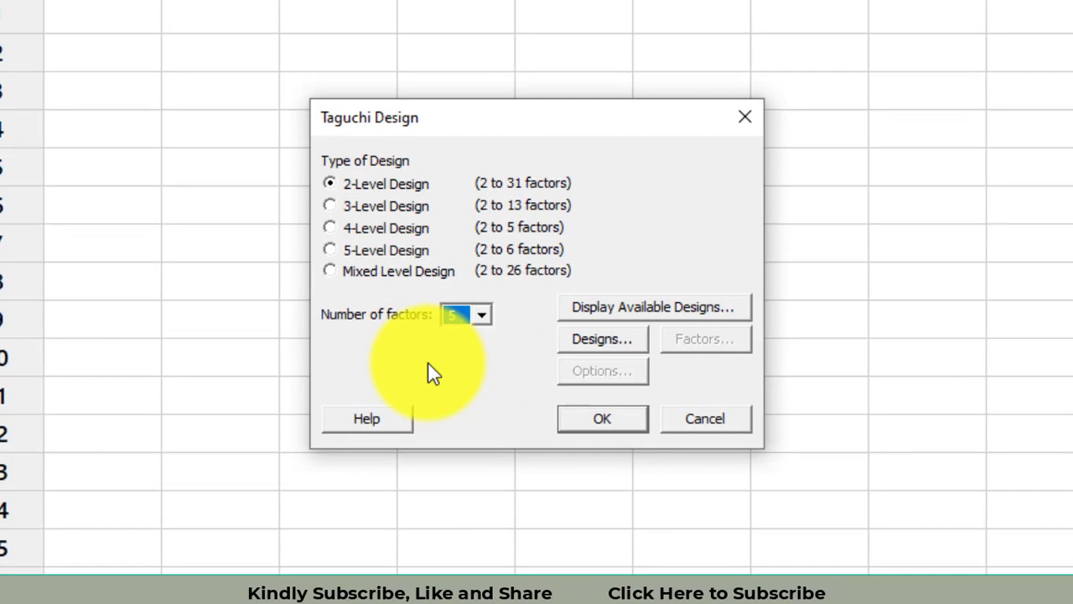
left_click(395, 275)
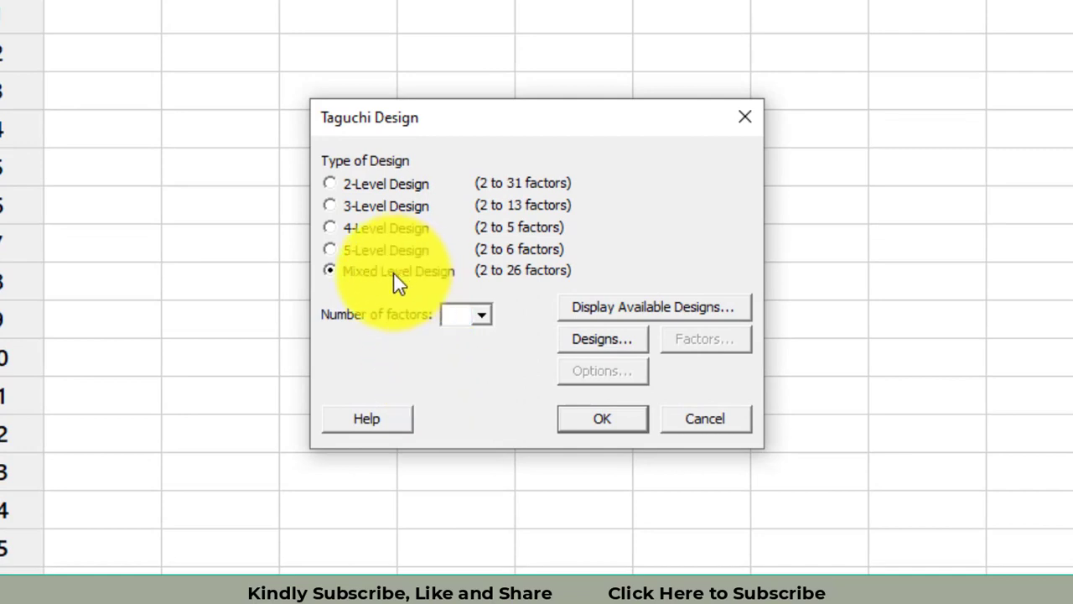
left_click(651, 305)
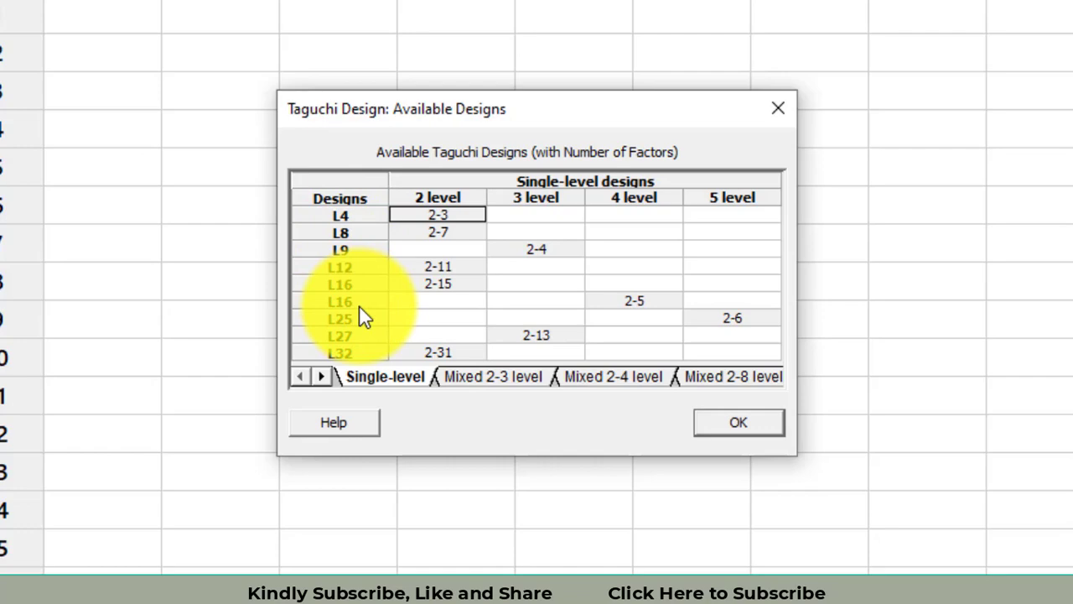
left_click(741, 420)
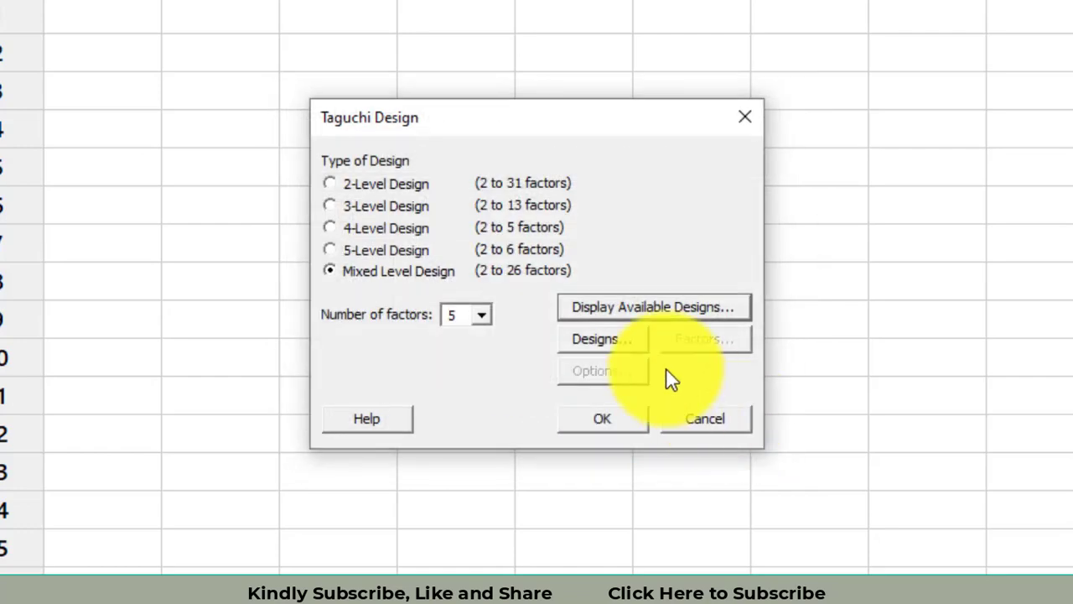
left_click(610, 340)
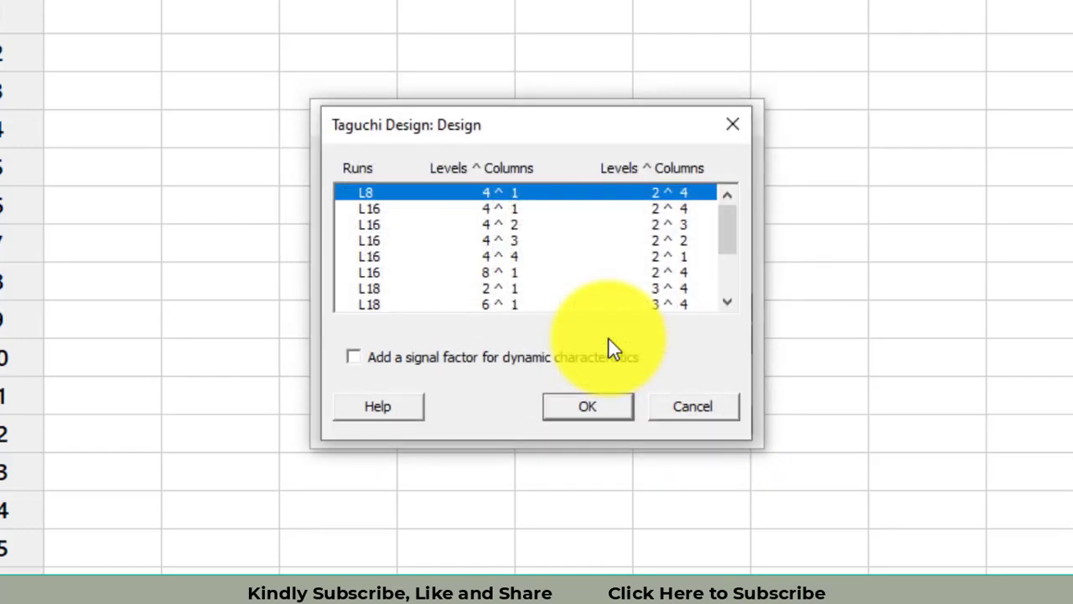
key("Down")
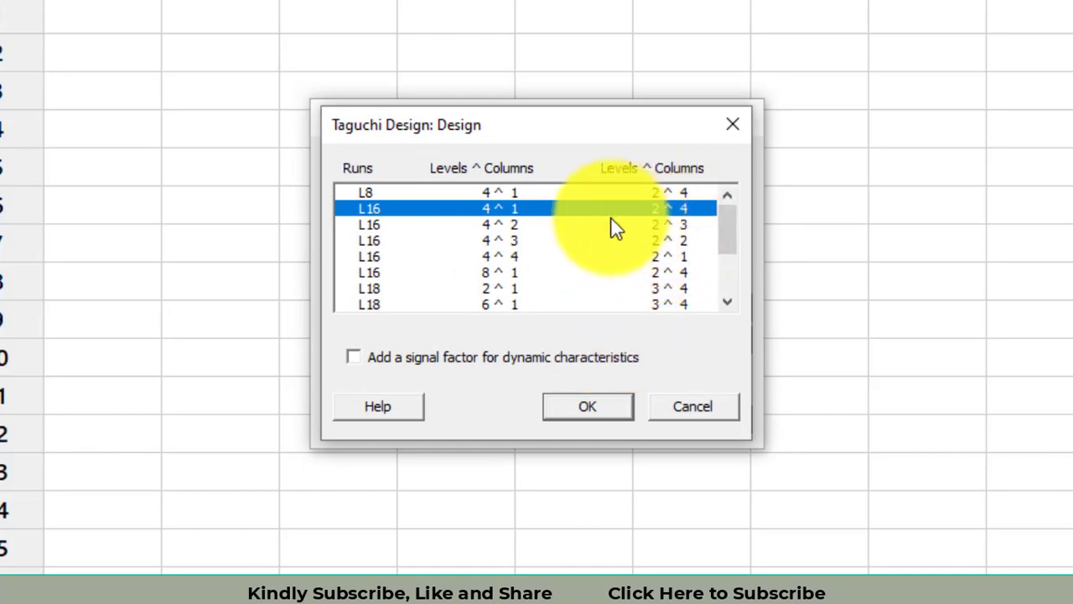
left_click(406, 508)
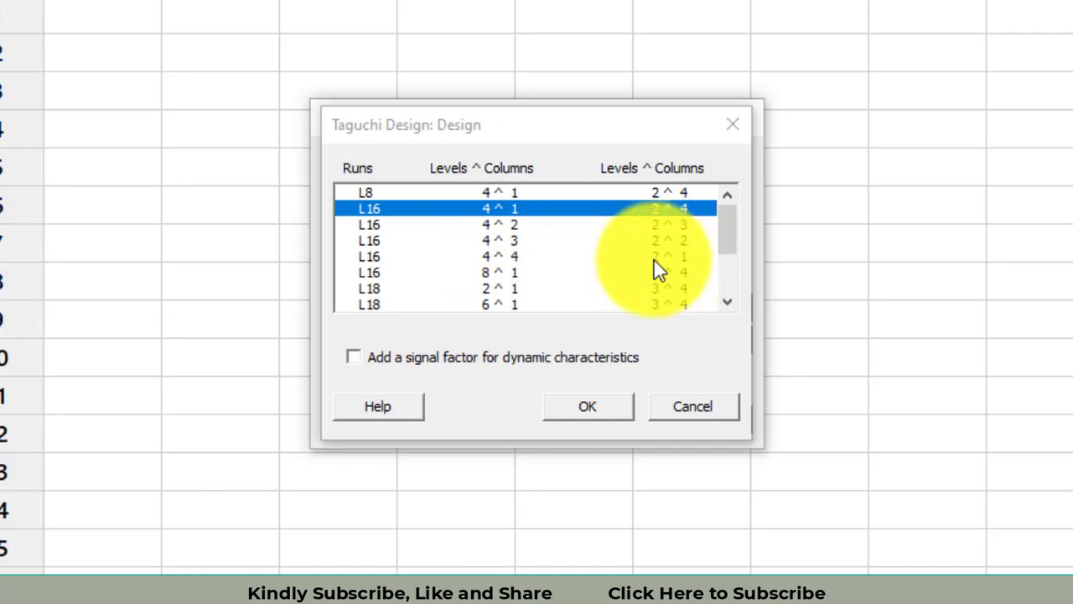
left_click(589, 406)
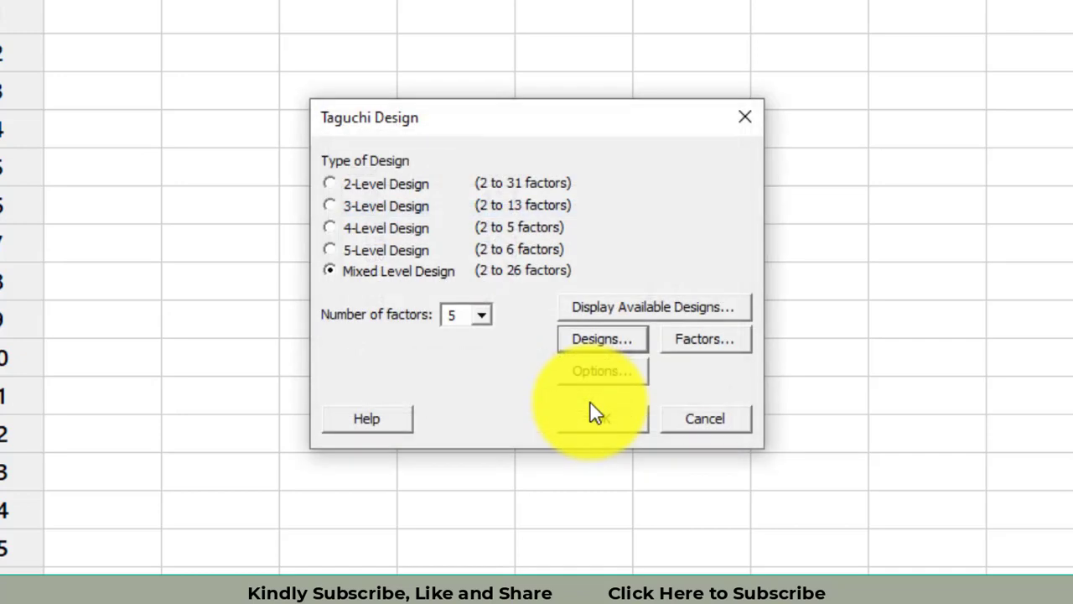
Name factor A 'Spindle Speed' with levels 1000, 2000, 3000 and 4000.
left_click(707, 335)
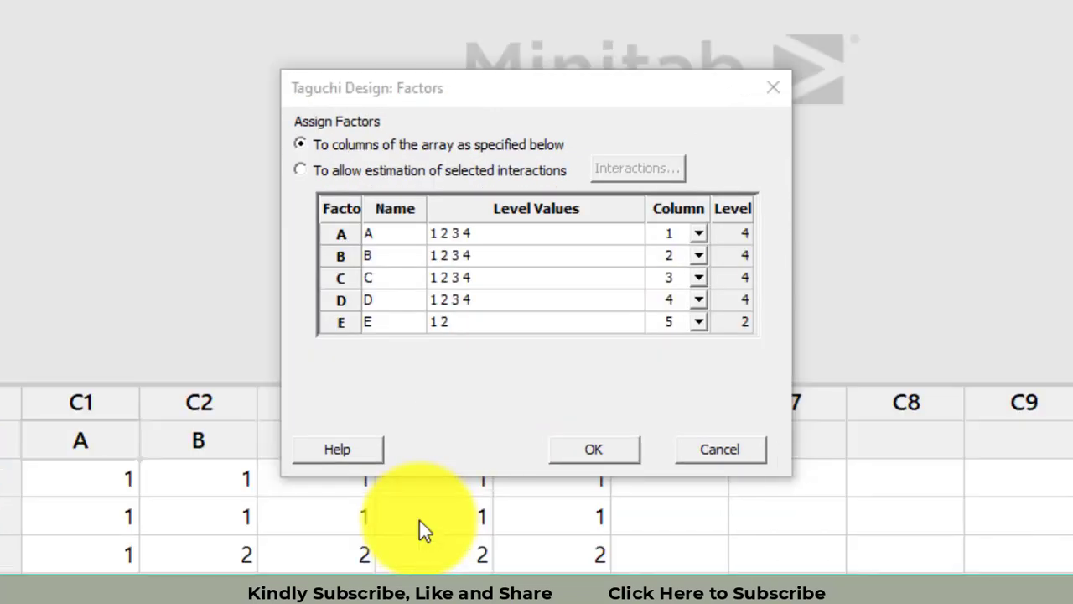
left_click(385, 227)
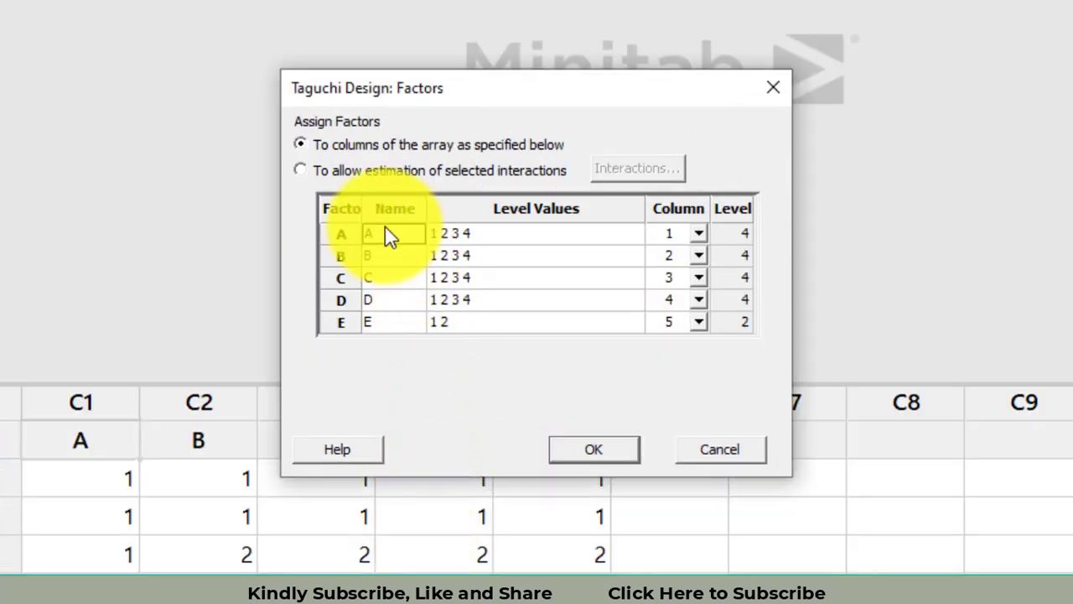
type("Spindle Speed")
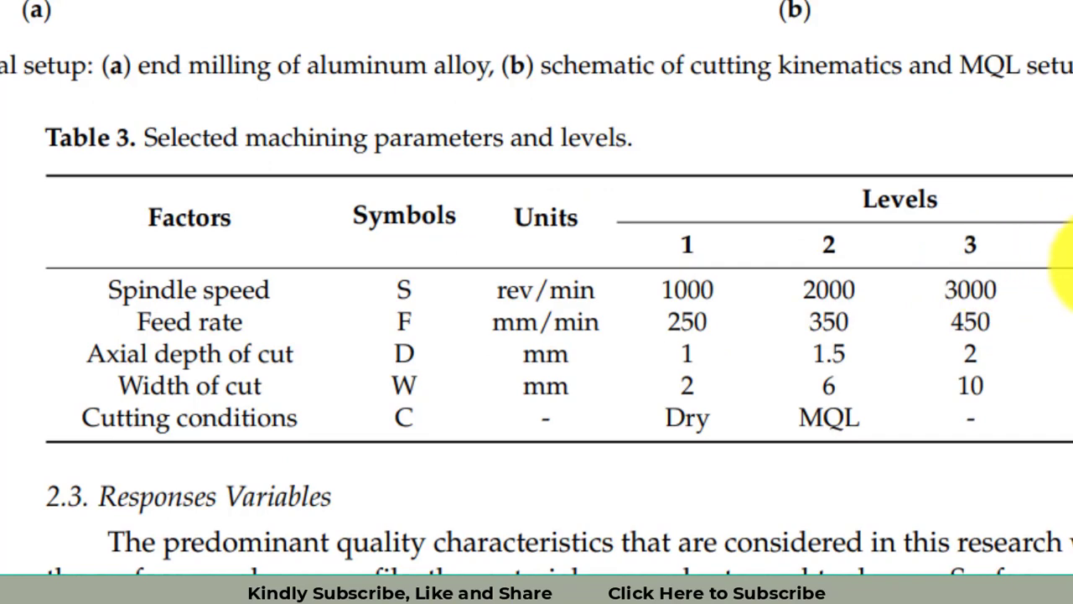
key("alt+Tab")
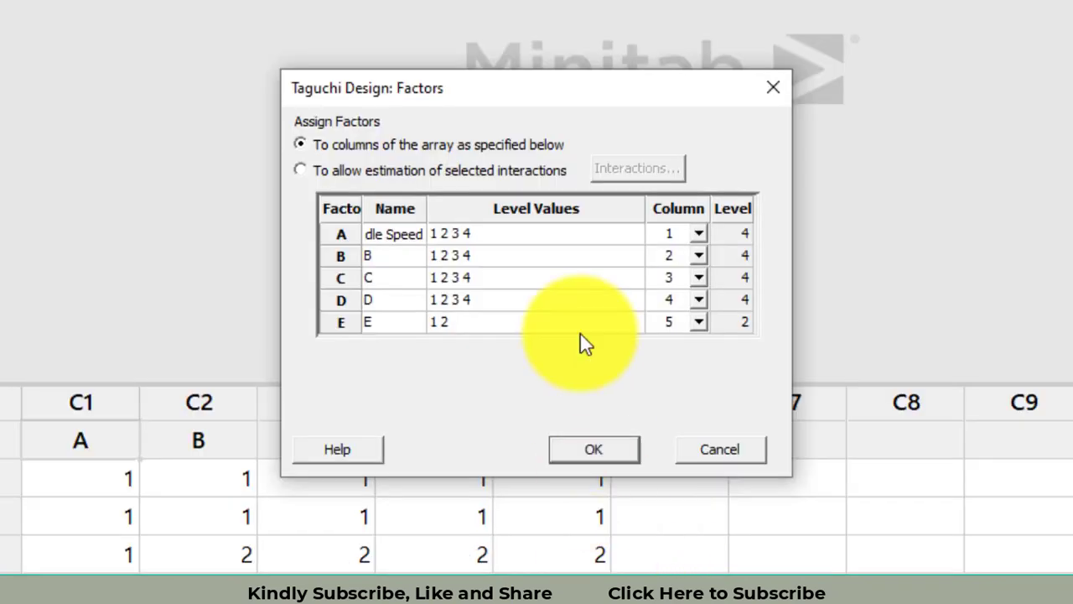
left_click(474, 232)
key("BackSpace")
key("BackSpace")
key("BackSpace")
key("BackSpace")
key("BackSpace")
key("BackSpace")
key("BackSpace")
type("100")
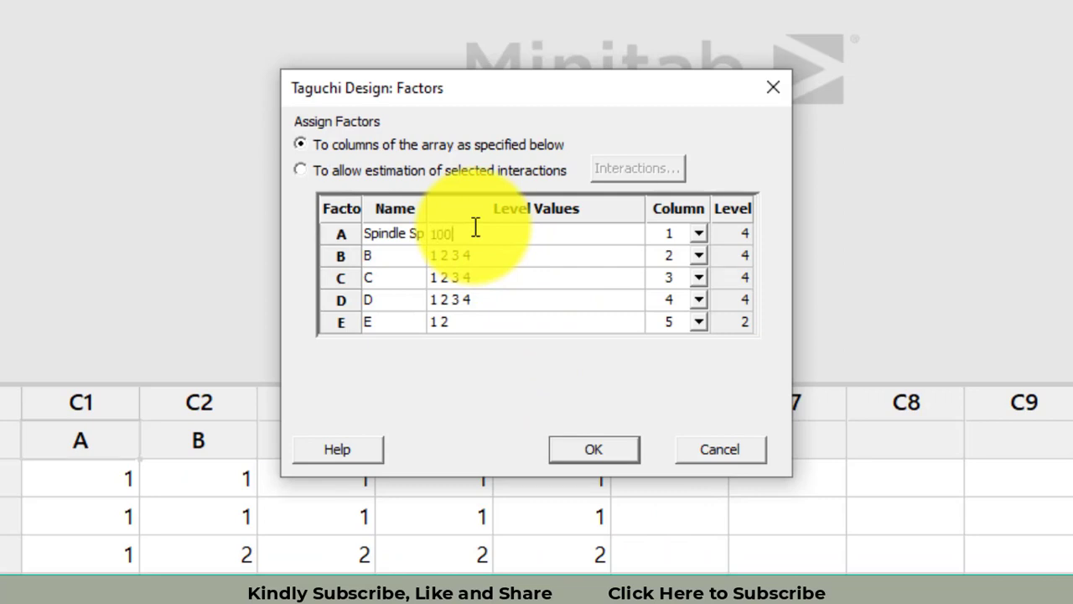
type("0 2000 3000 4000")
left_click(618, 455)
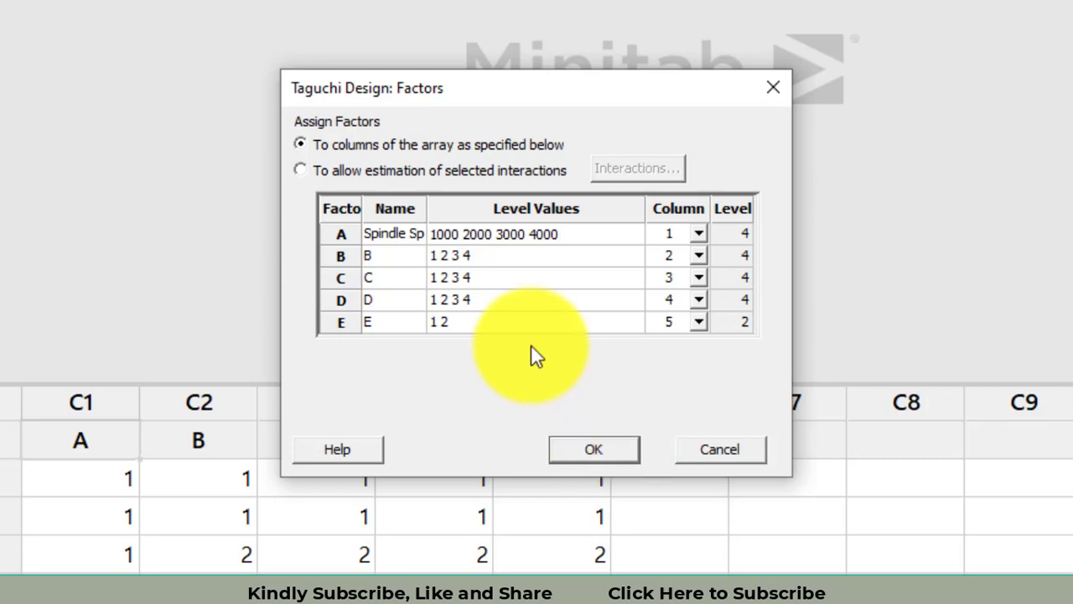
left_click(618, 448)
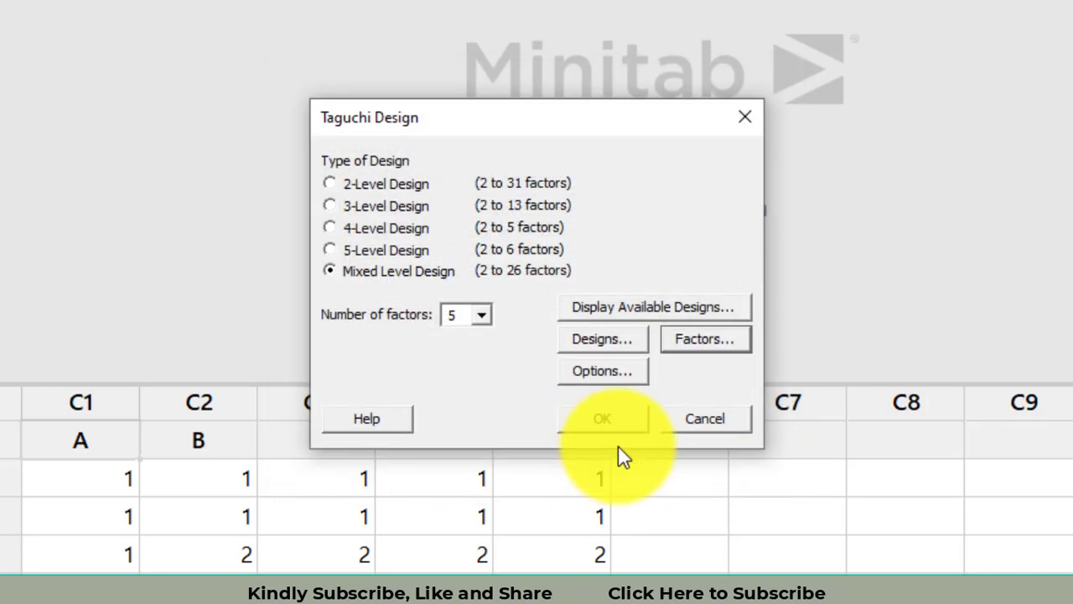
Rename factor E and set the Feed levels to 250, 350, 450 and 500.
key("alt+f")
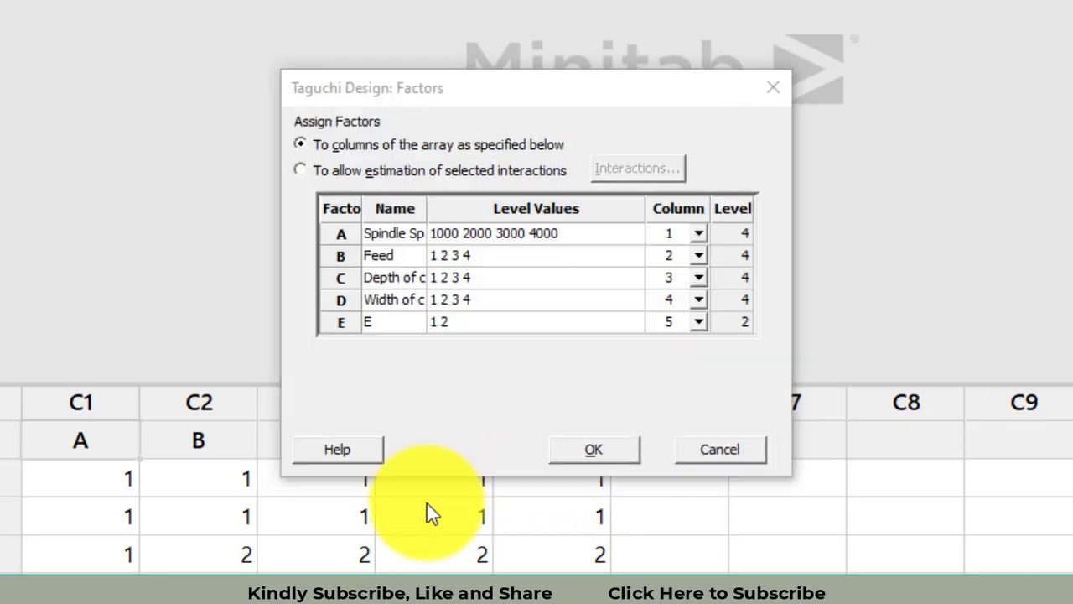
left_click(402, 324)
type("C")
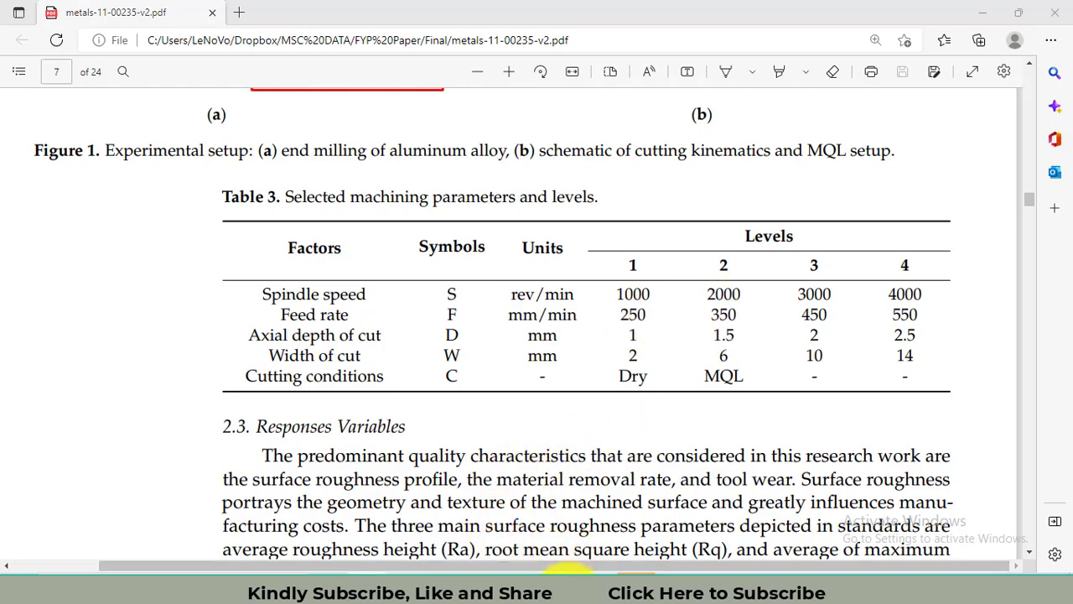
mouse_move(561, 585)
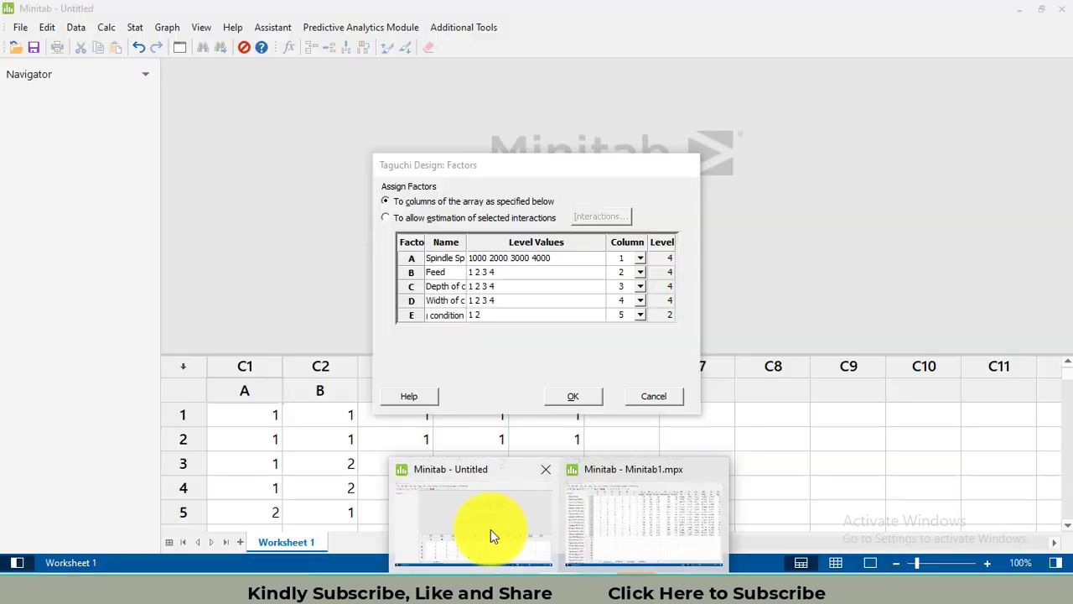
left_click(490, 529)
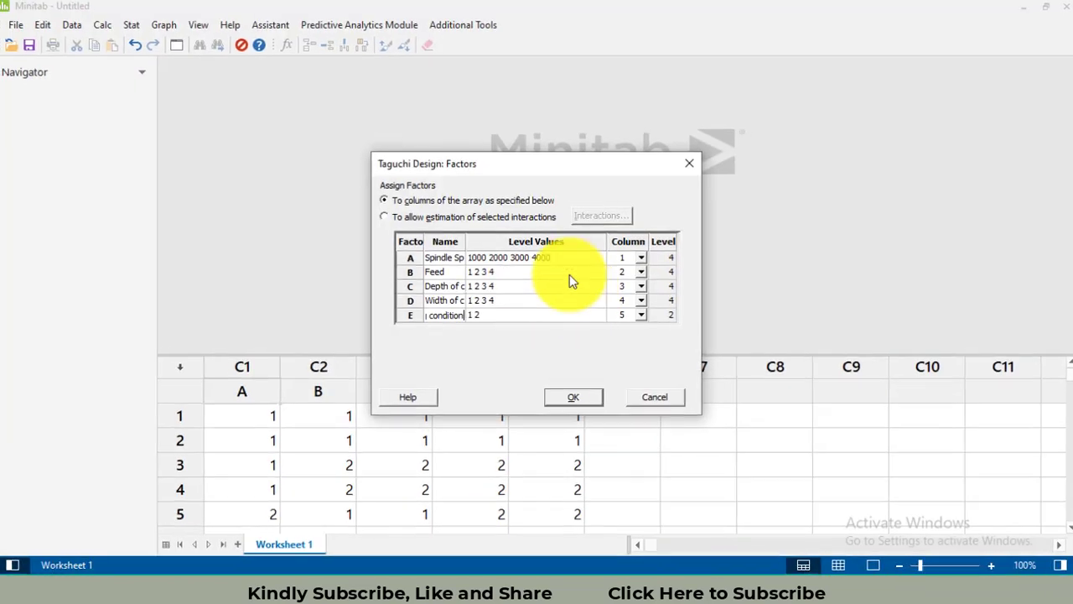
left_click(503, 271)
key("BackSpace")
type("250 35")
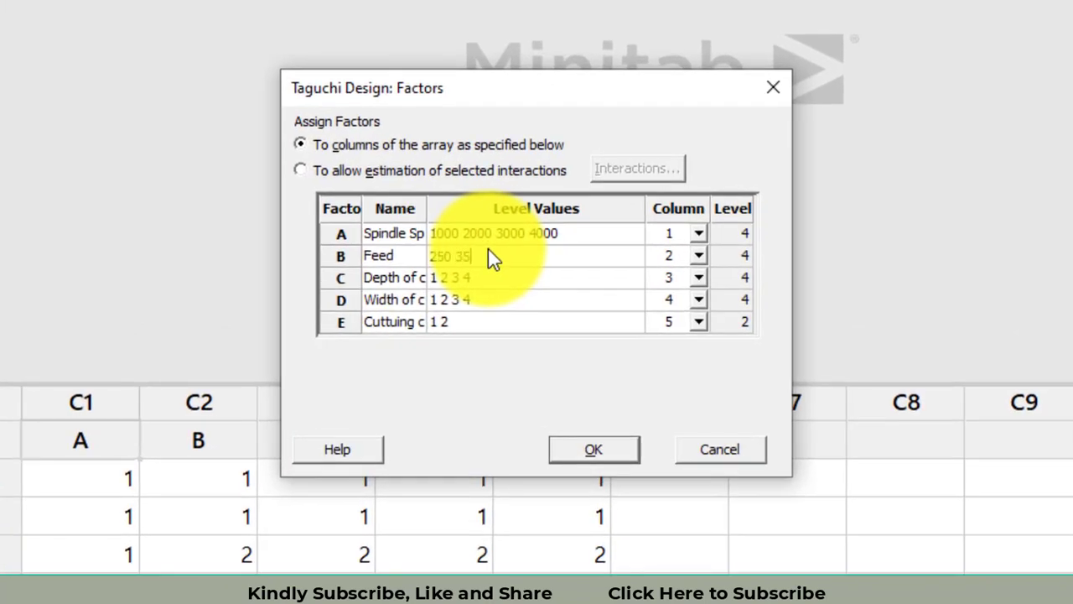
type("0 450 500")
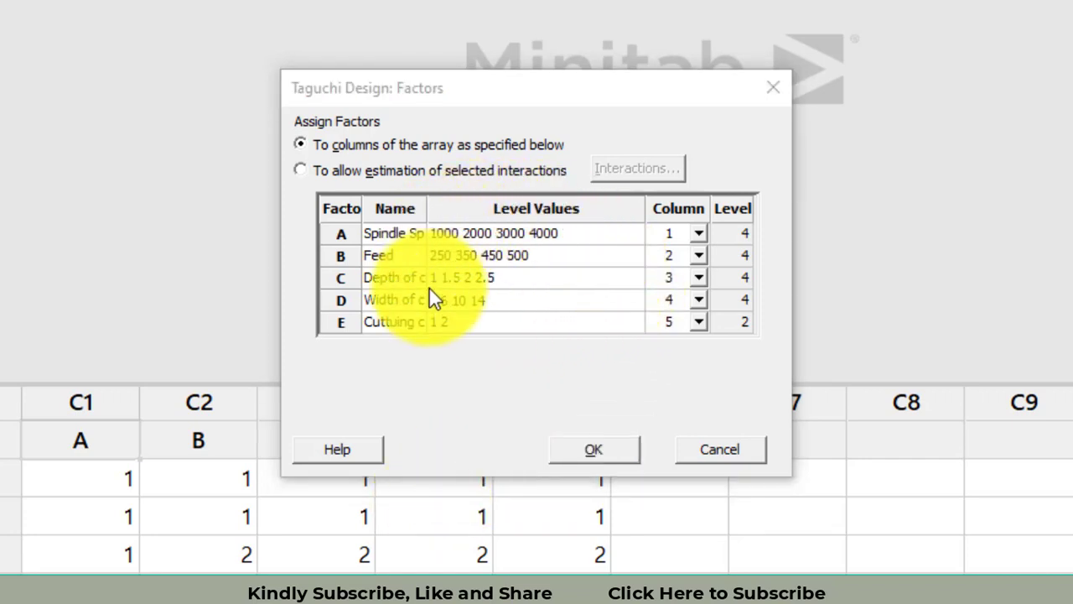
left_click(615, 446)
left_click(623, 374)
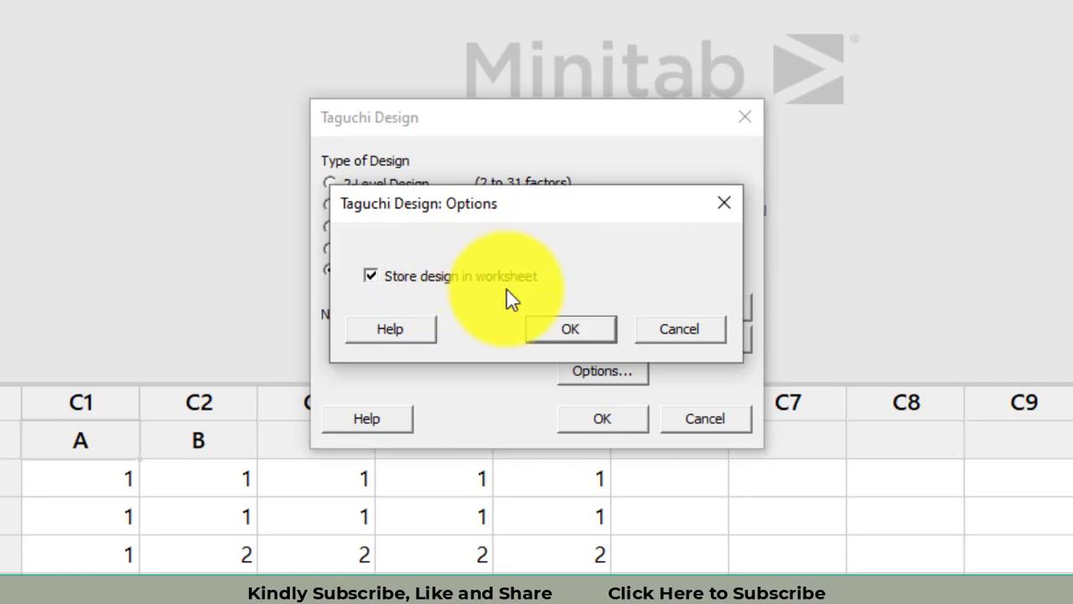
Generate the 16-run L16 design in Worksheet 2, then switch to the Milling Darta Excel workbook.
left_click(570, 329)
left_click(617, 419)
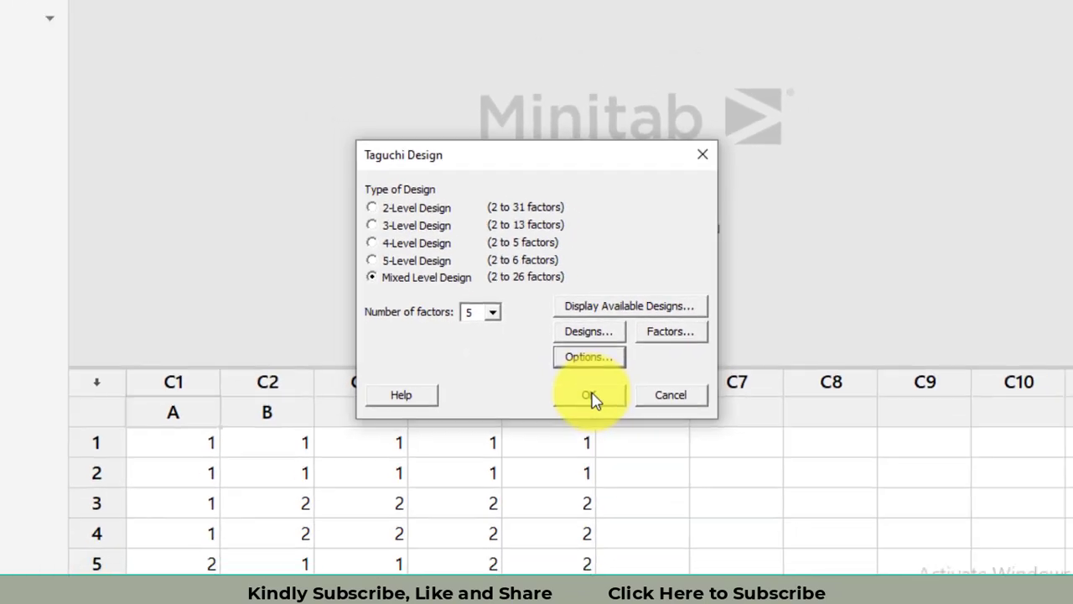
left_click(602, 418)
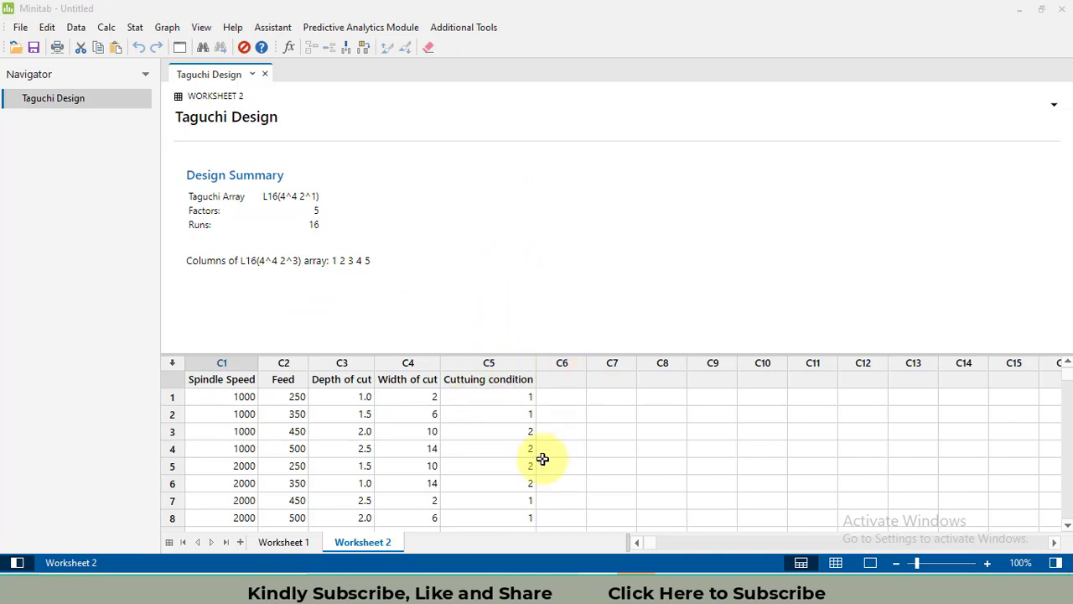
left_click(521, 573)
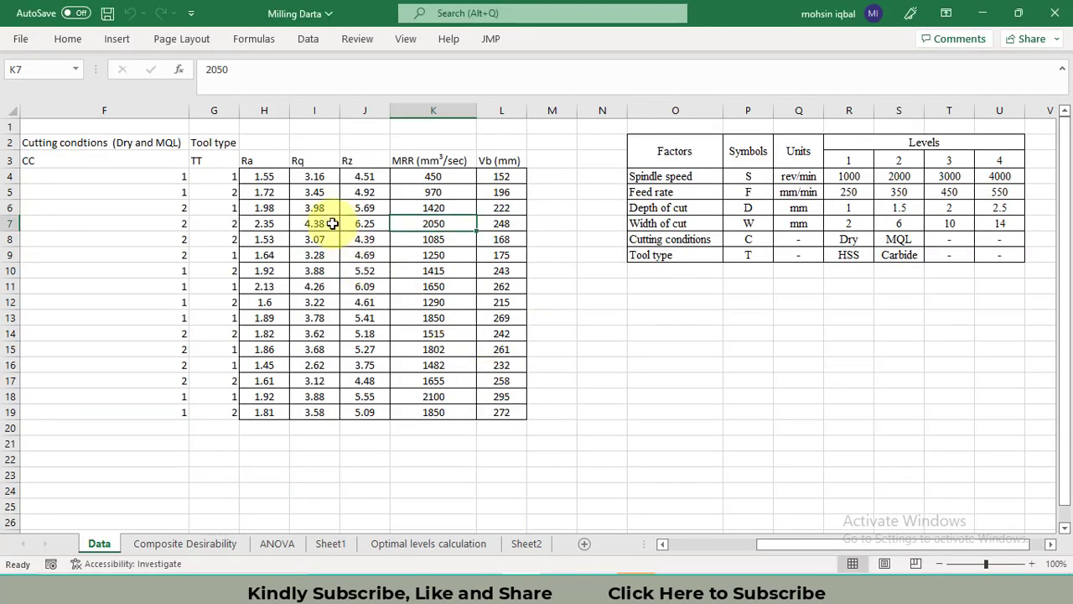
Copy Excel H3:L19 (Ra, Rq, Rz, MRR, Vb) into Minitab columns C6–C10.
left_click_drag(249, 159, 490, 415)
key("ctrl+c")
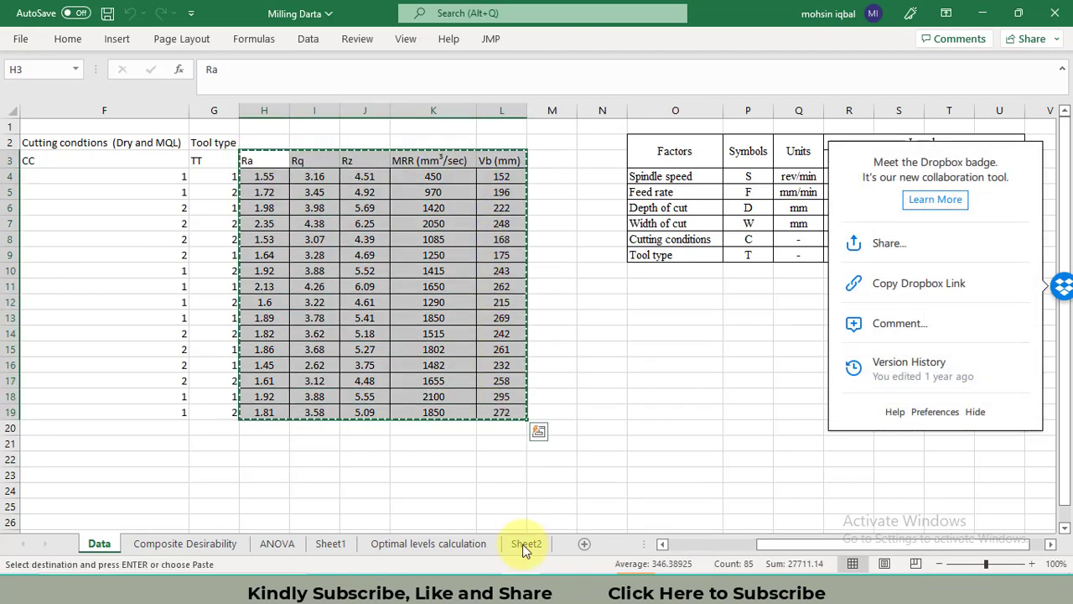
left_click(558, 579)
left_click(514, 517)
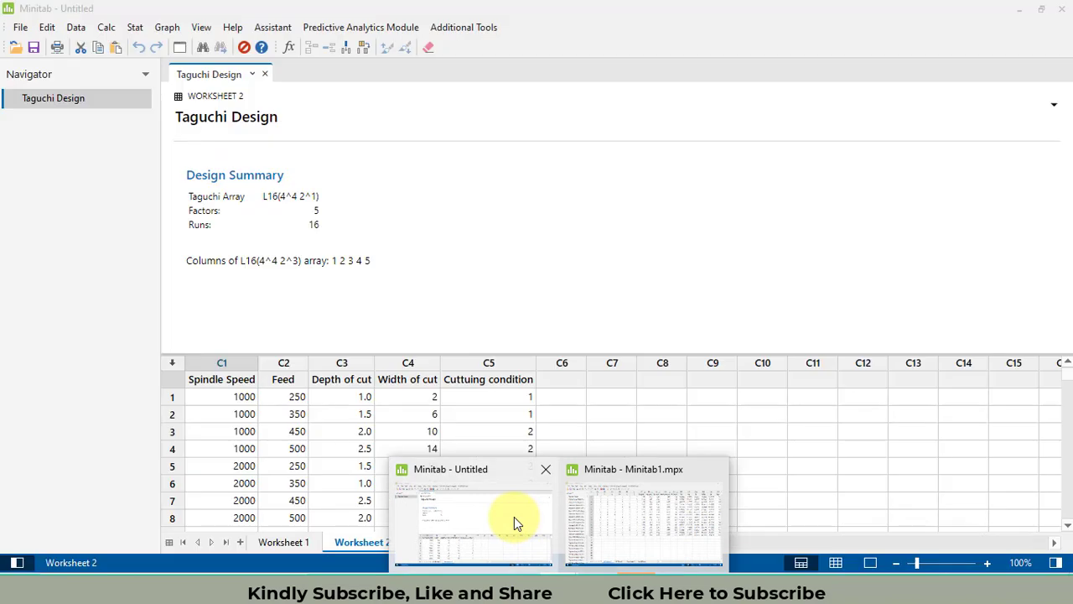
left_click(564, 378)
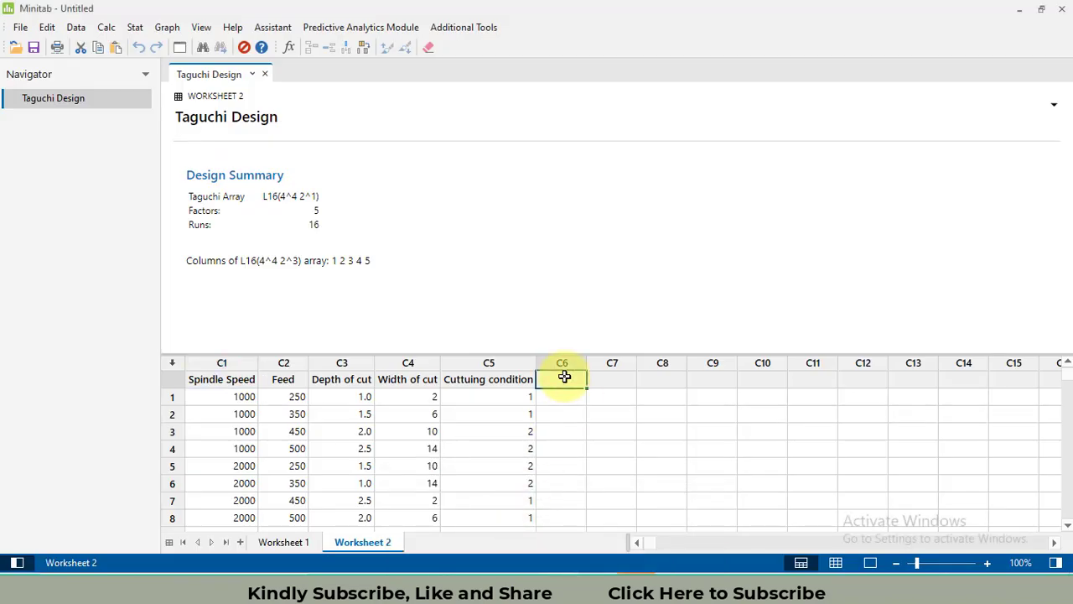
key("ctrl+v")
left_click(836, 563)
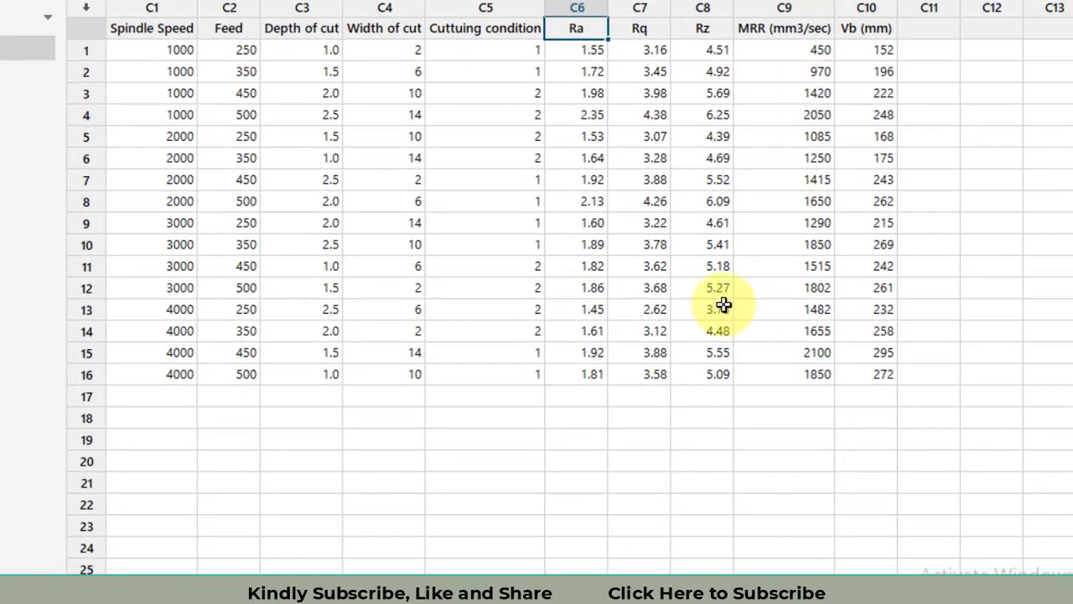
left_click(63, 1)
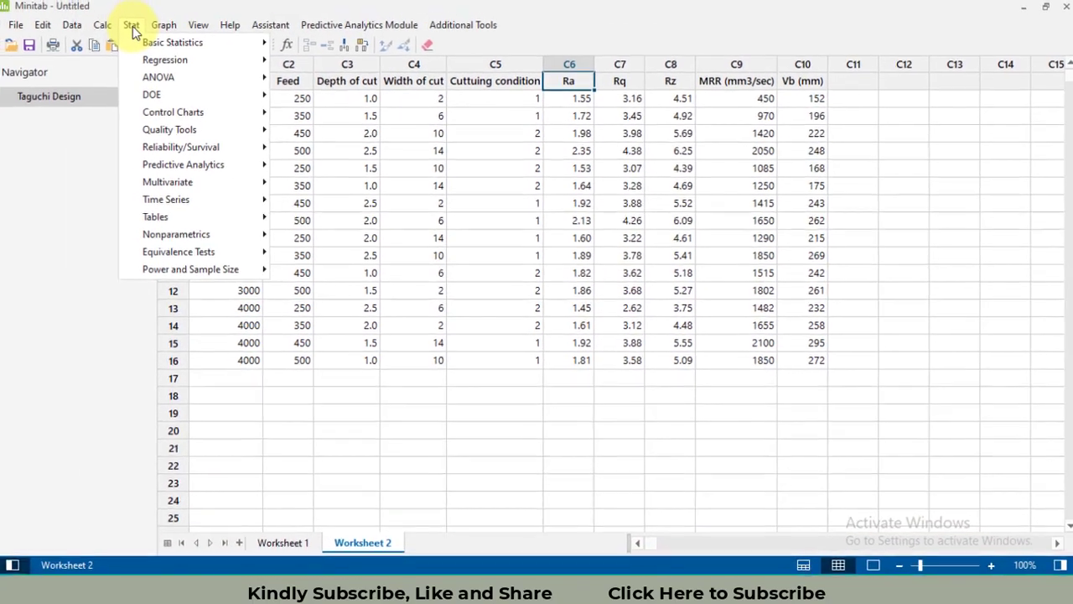
Open Stat > DOE > Taguchi > Analyze Taguchi Design.
mouse_move(220, 96)
mouse_move(330, 166)
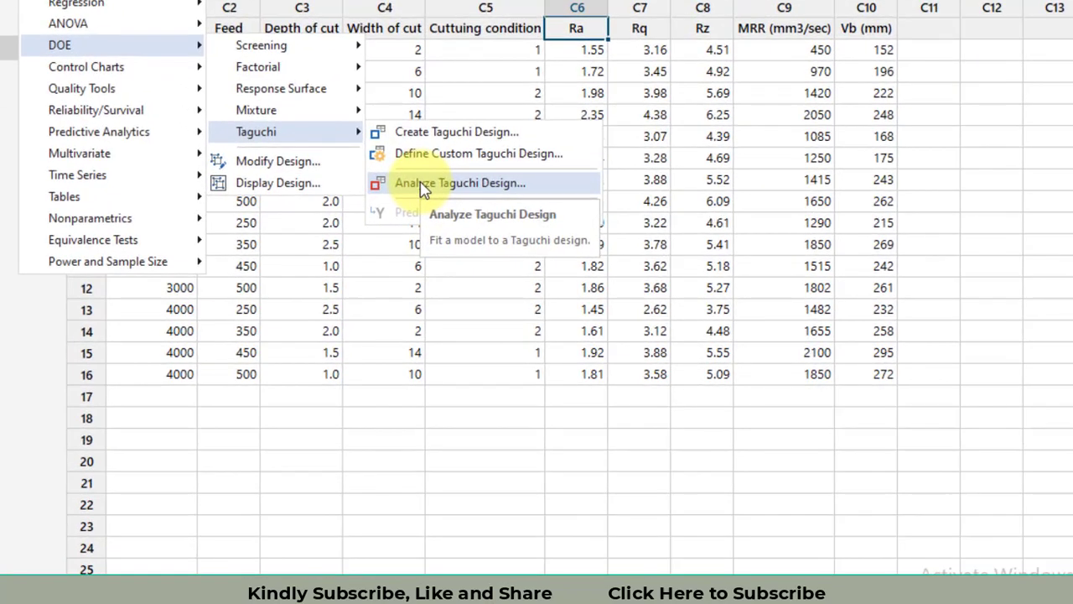
left_click(424, 187)
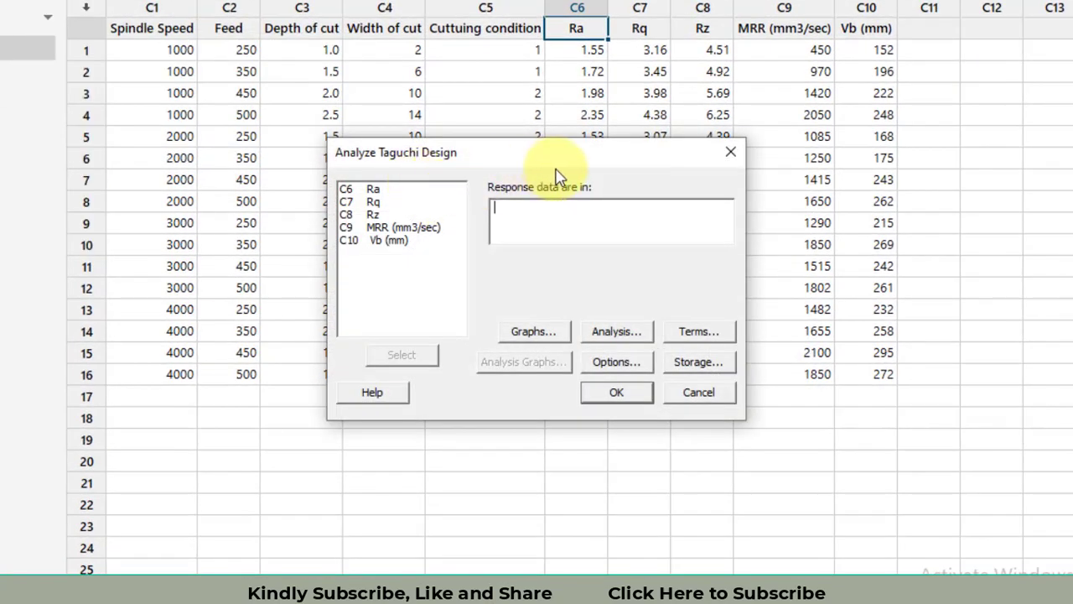
Set column C6 Ra as the response data for the Taguchi analysis.
left_click(515, 219)
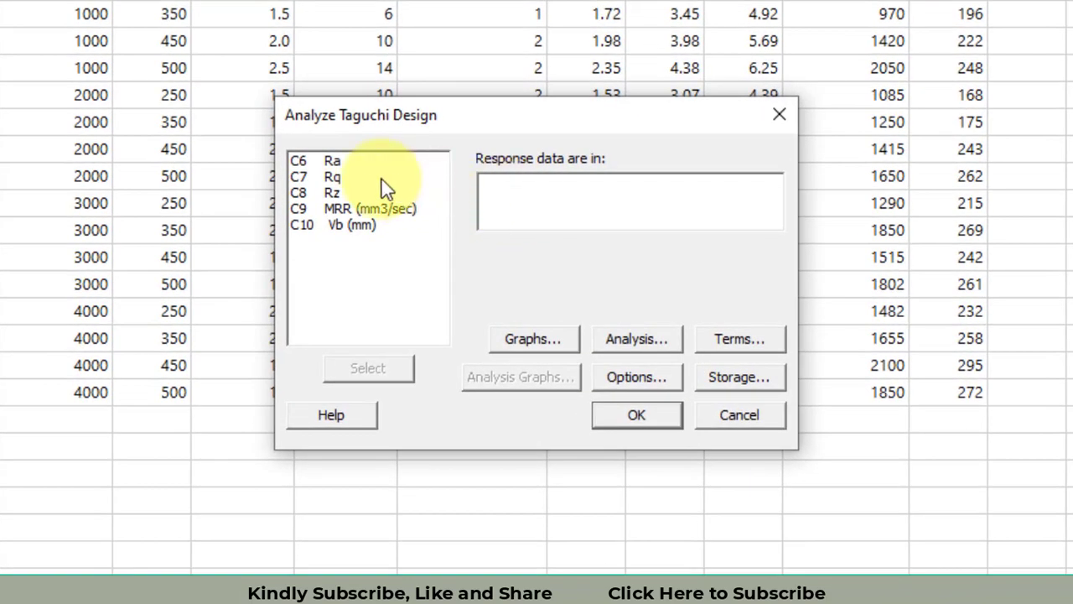
left_click(335, 162)
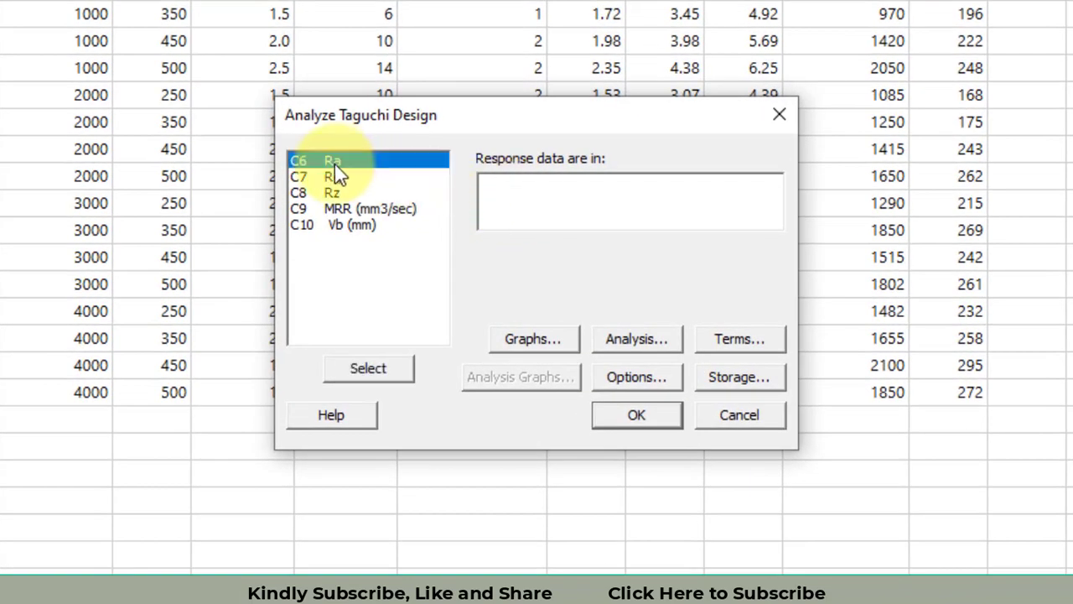
left_click(380, 372)
left_click(555, 339)
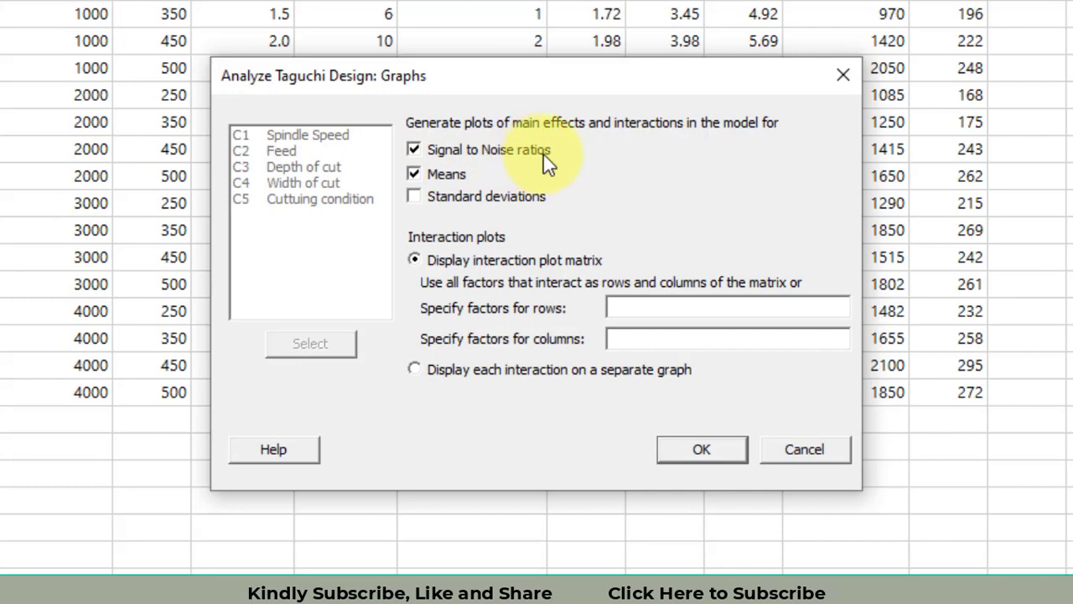
Keep S/N and means main effects plots and response tables, with main-effect terms A–E.
left_click(722, 457)
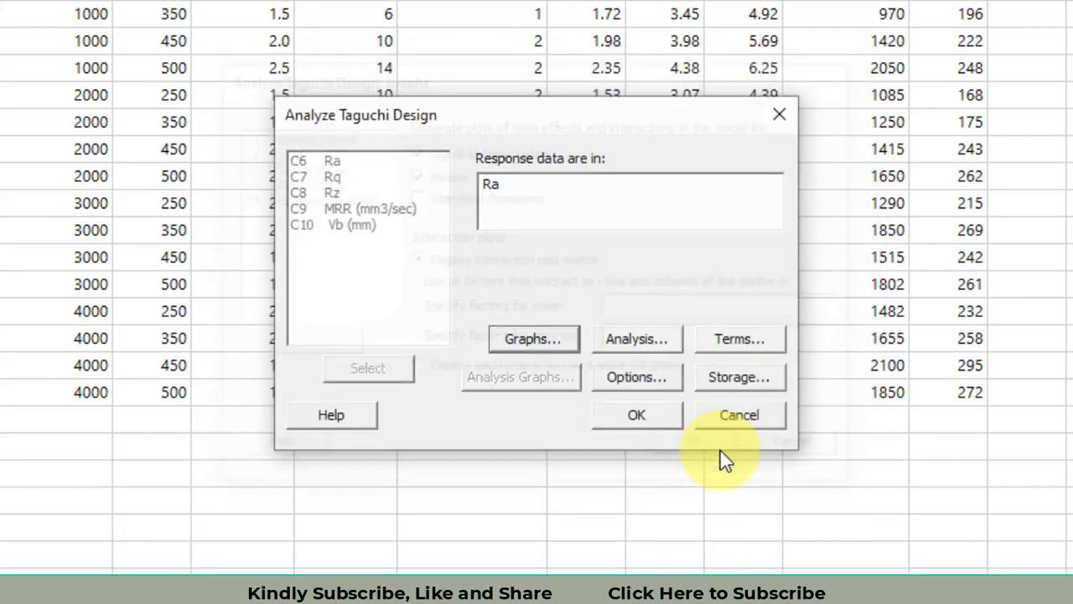
left_click(651, 347)
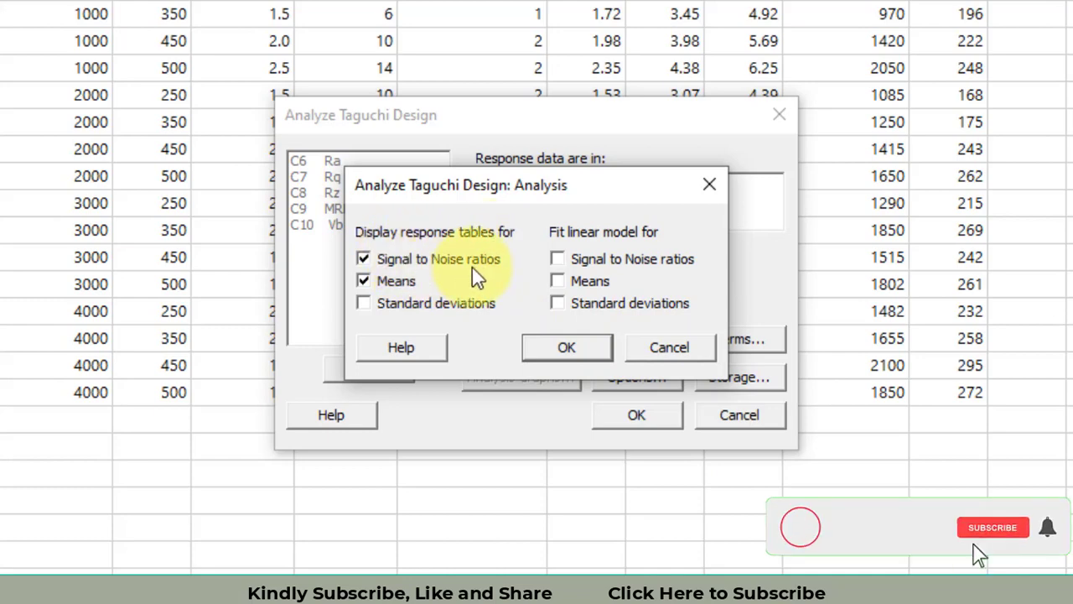
left_click(601, 349)
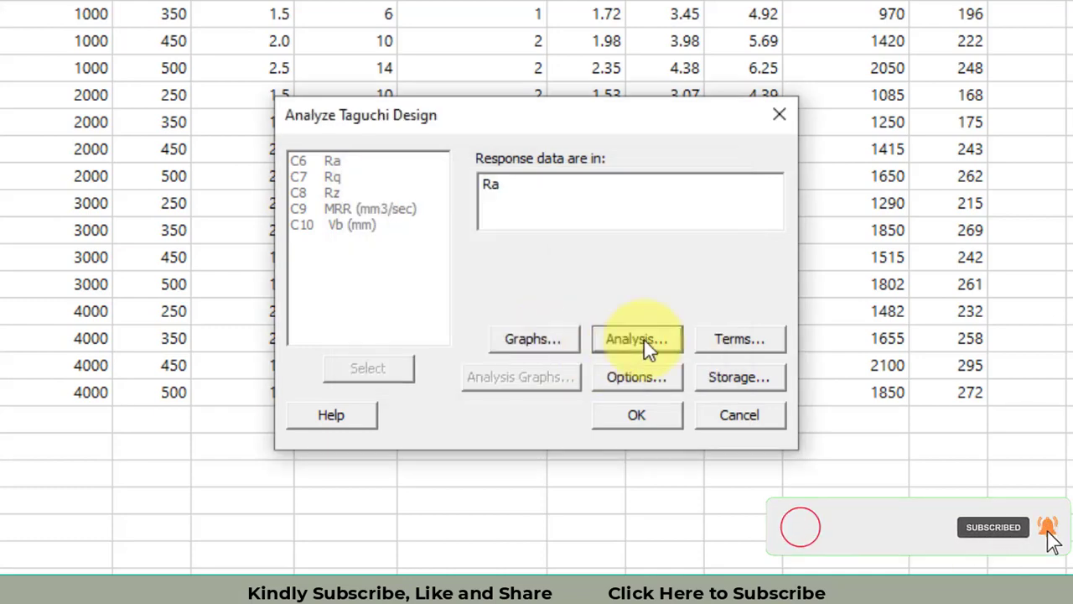
left_click(740, 344)
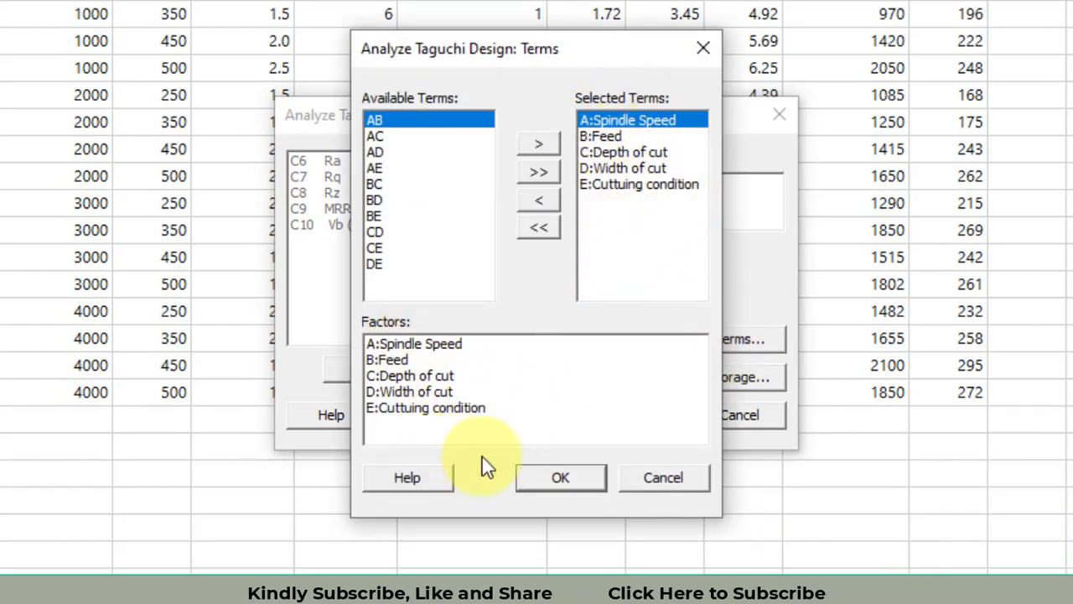
left_click(562, 479)
left_click(653, 375)
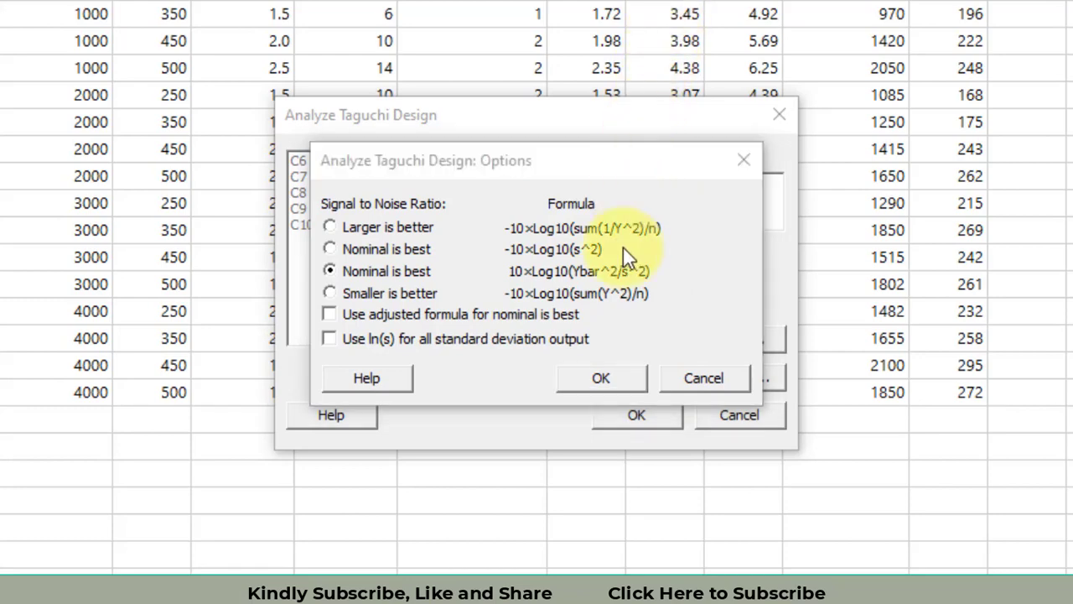
Change the signal-to-noise ratio for Ra to Smaller is better.
left_click(497, 519)
left_click(349, 296)
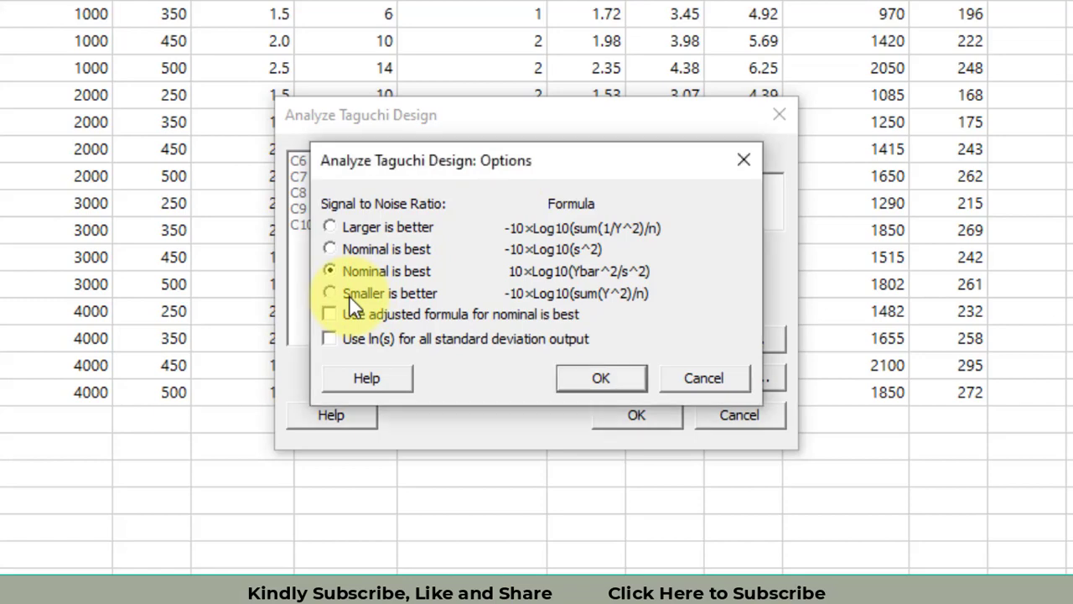
left_click(624, 376)
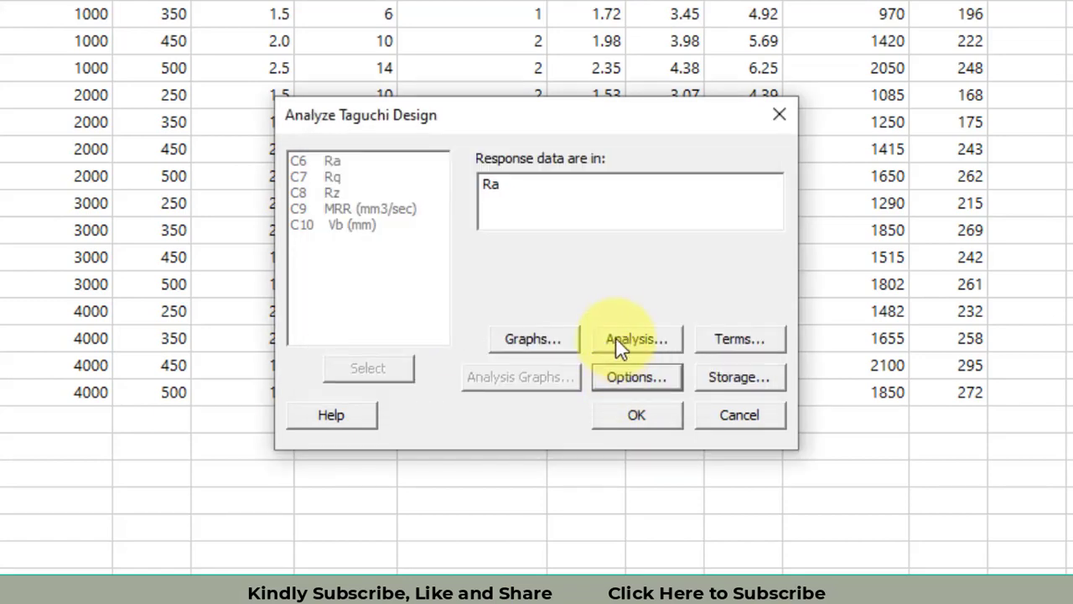
left_click(742, 379)
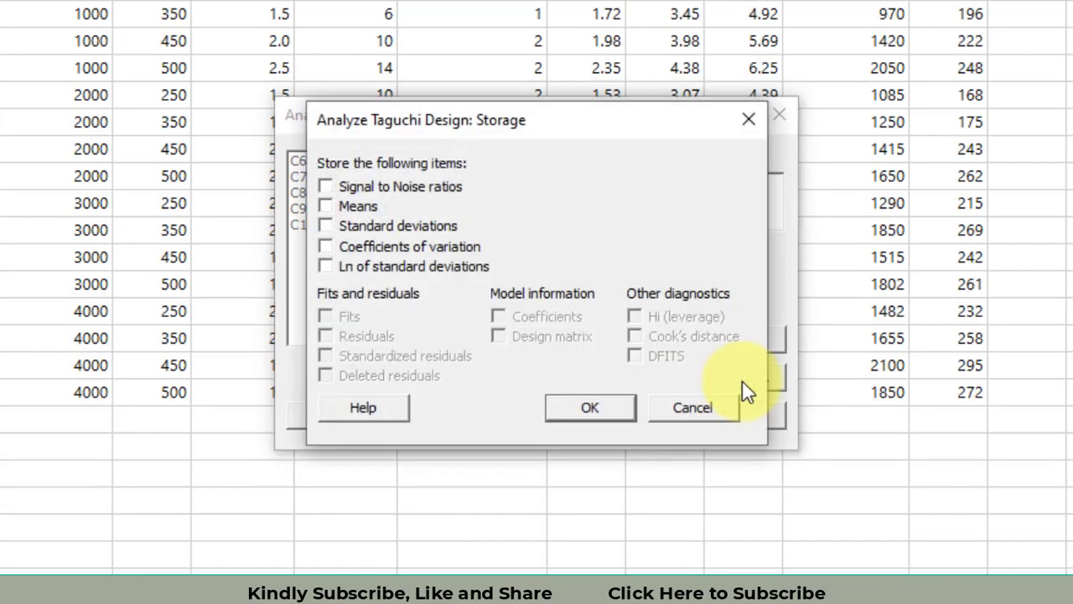
Store the S/N ratios and run the Ra analysis, creating column SNRA1 (C11).
left_click(418, 194)
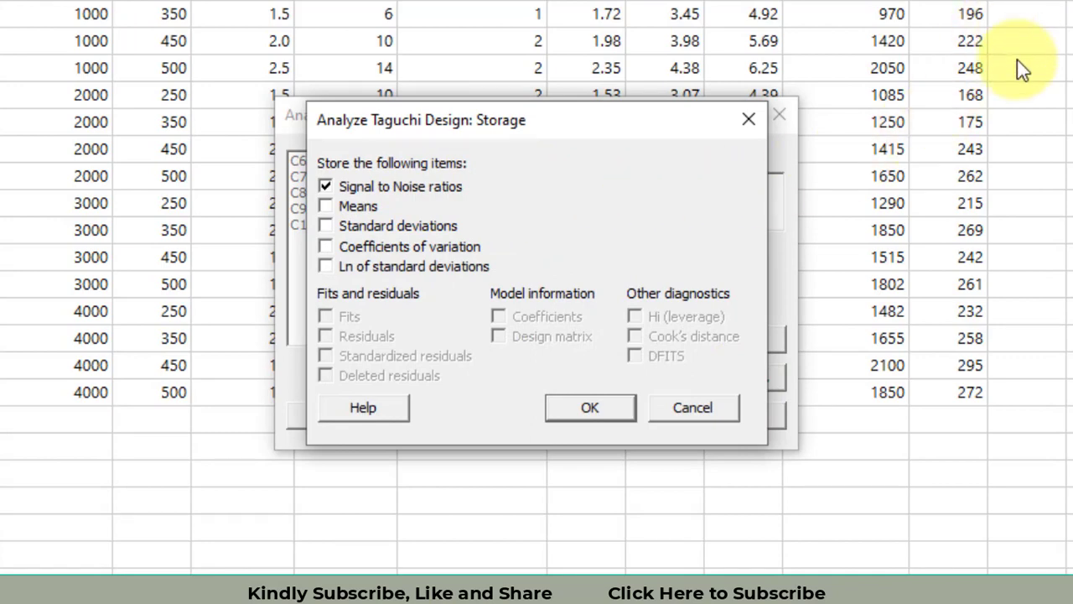
left_click(602, 402)
left_click(654, 418)
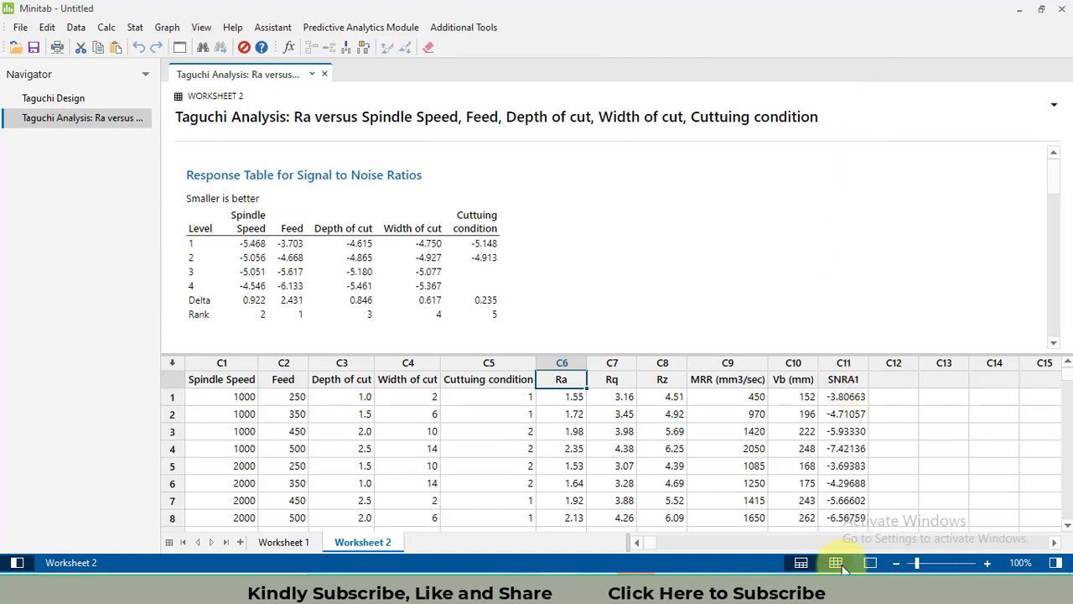
Switch to Worksheet Only view and reopen Analyze Taguchi Design with the Ra response cleared.
left_click(838, 563)
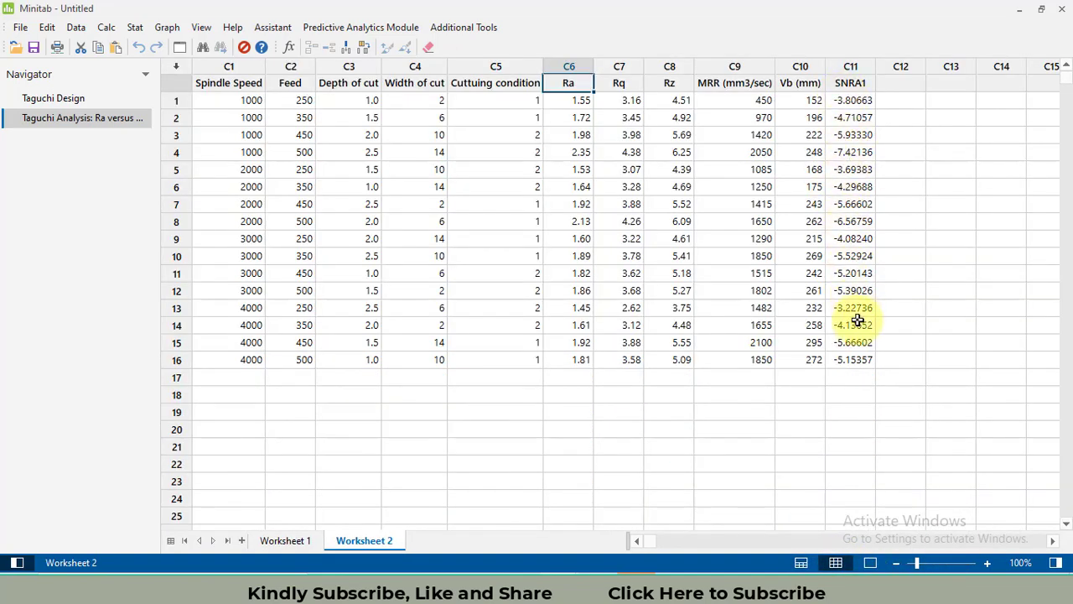
left_click(137, 28)
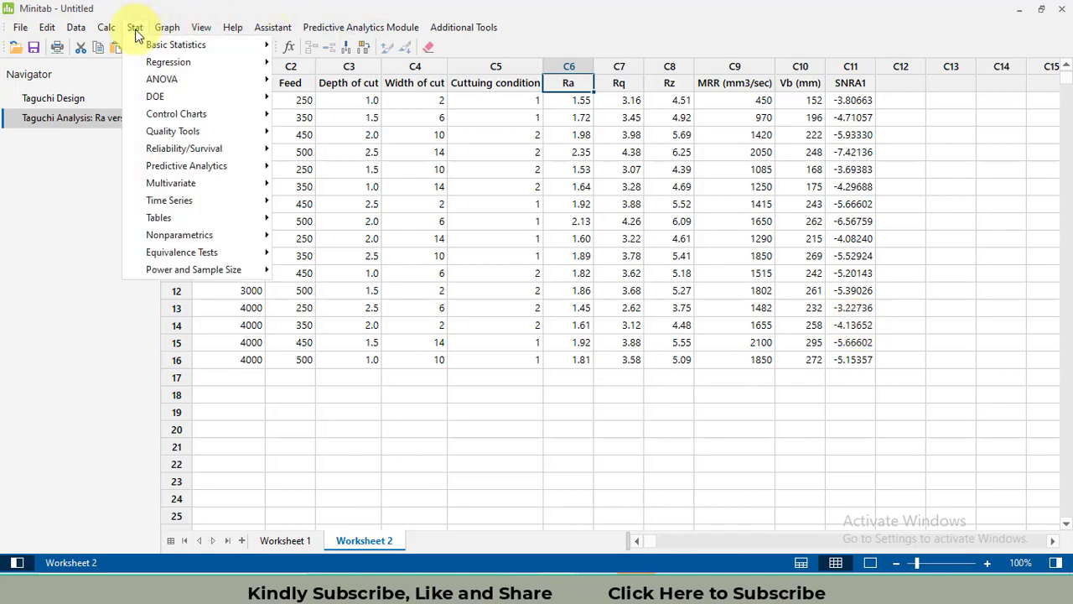
mouse_move(176, 46)
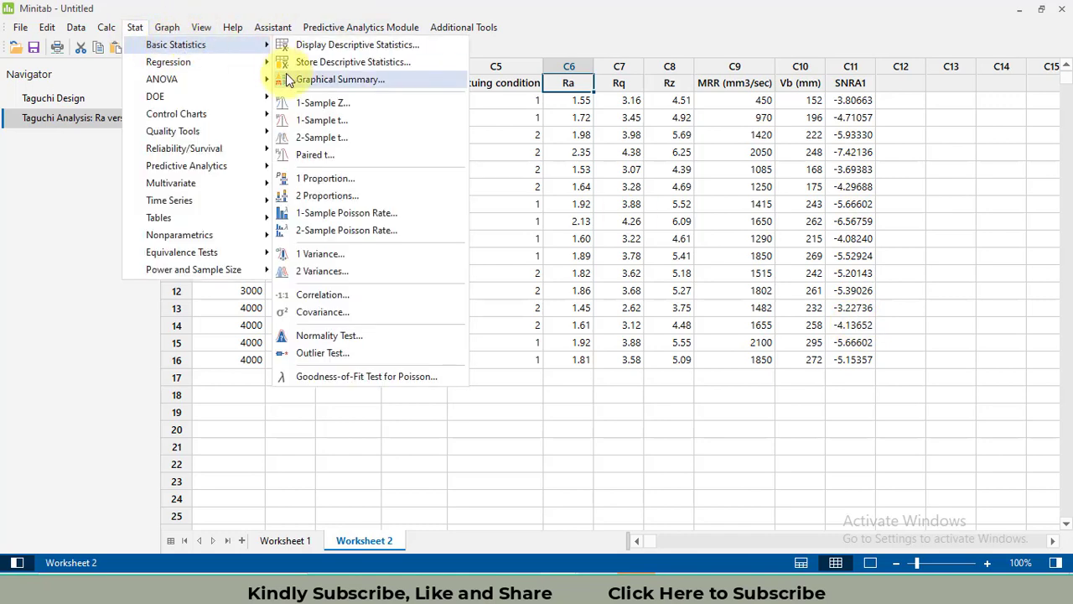
mouse_move(222, 99)
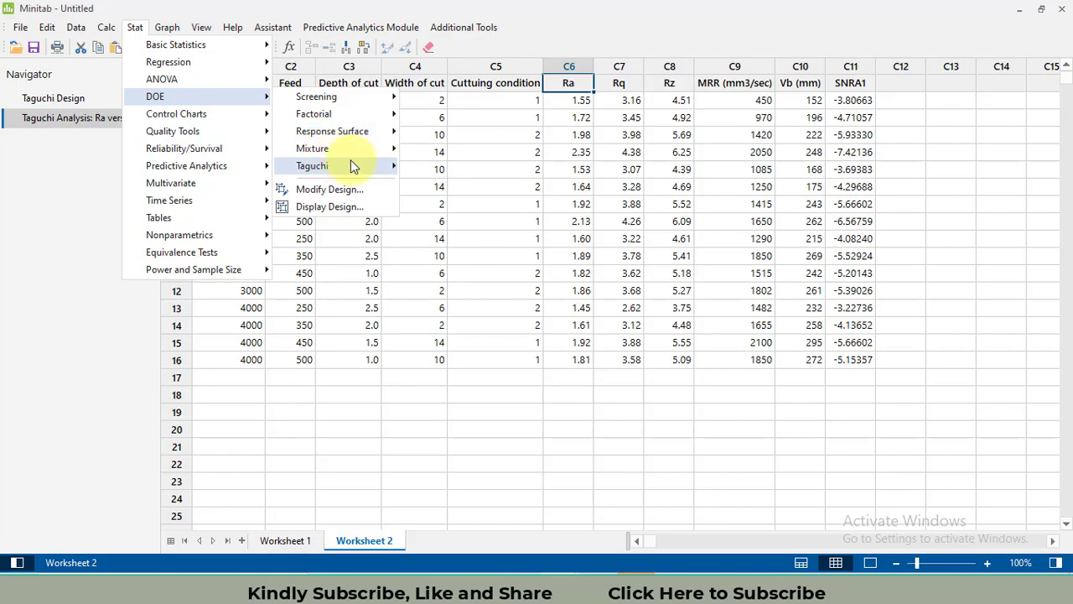
mouse_move(360, 165)
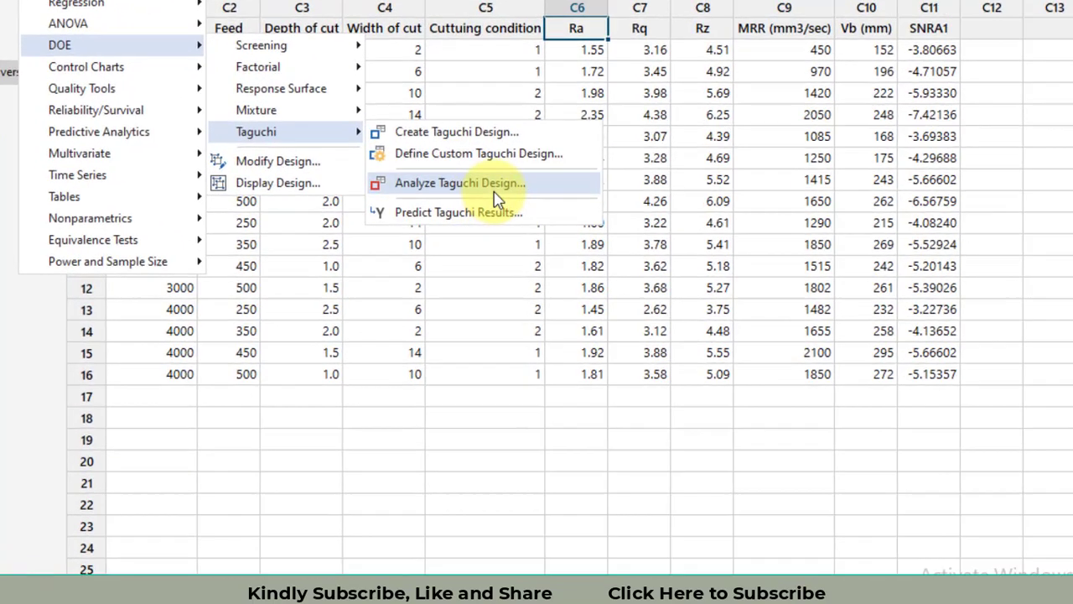
left_click(475, 207)
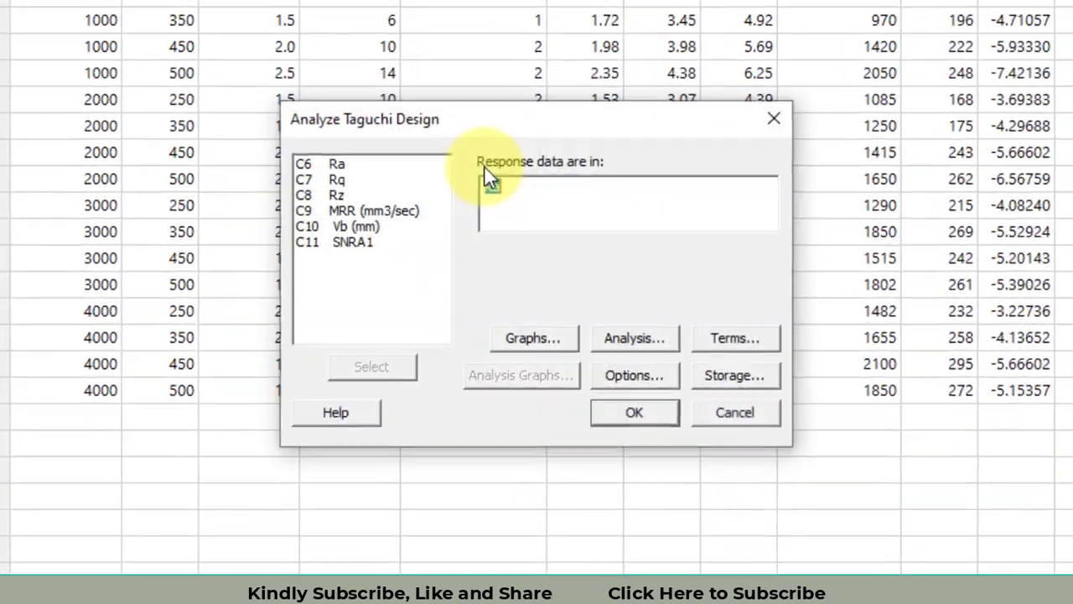
left_click_drag(484, 165, 487, 171)
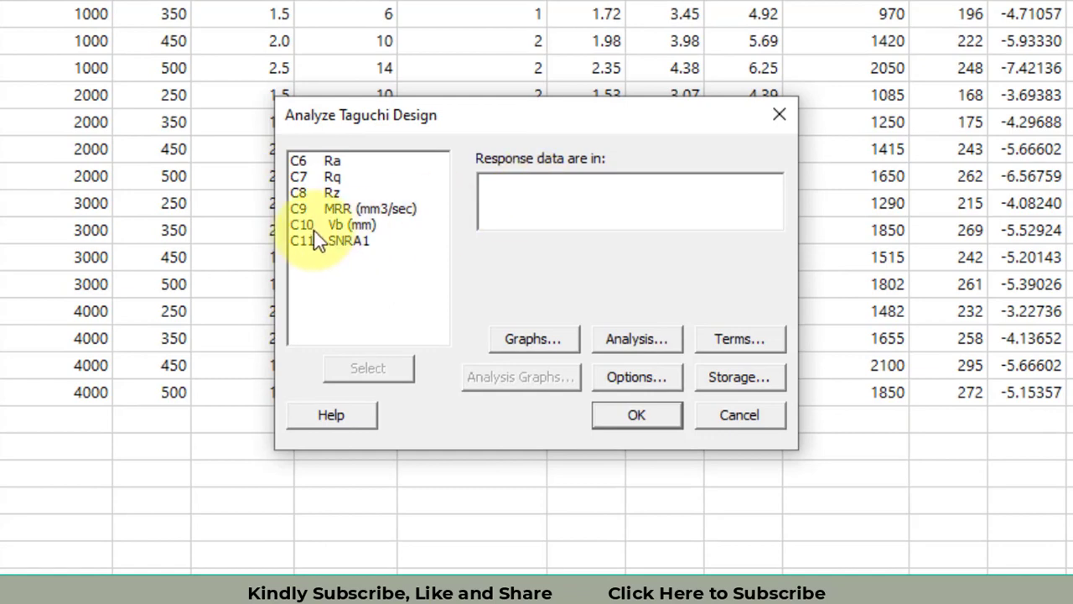
Analyze MRR (mm3/sec) with the Larger is better S/N ratio, storing SNRA2 in C12.
double_click(381, 209)
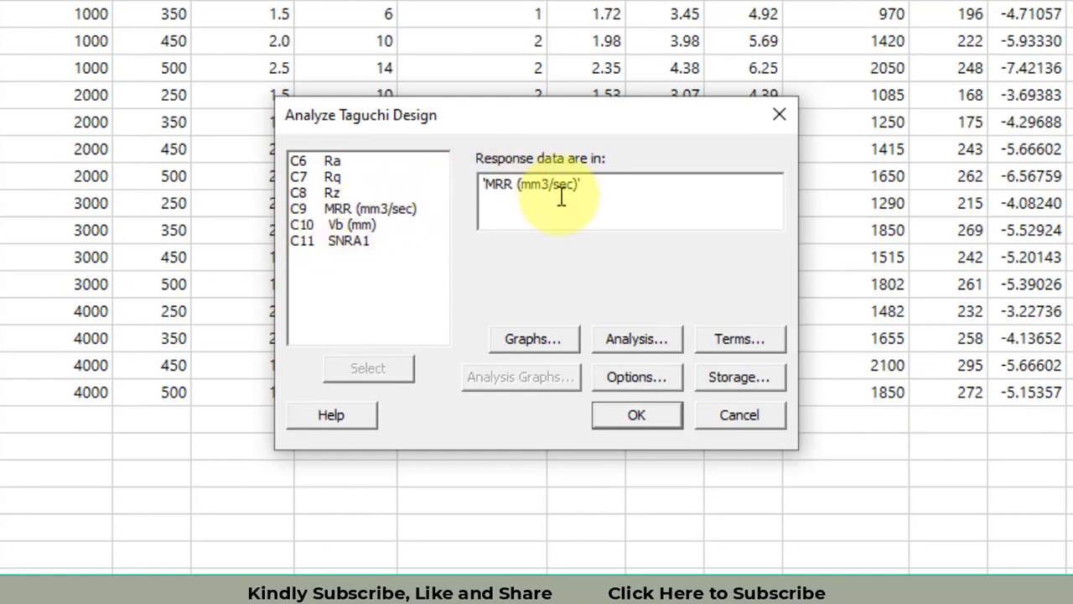
left_click(651, 382)
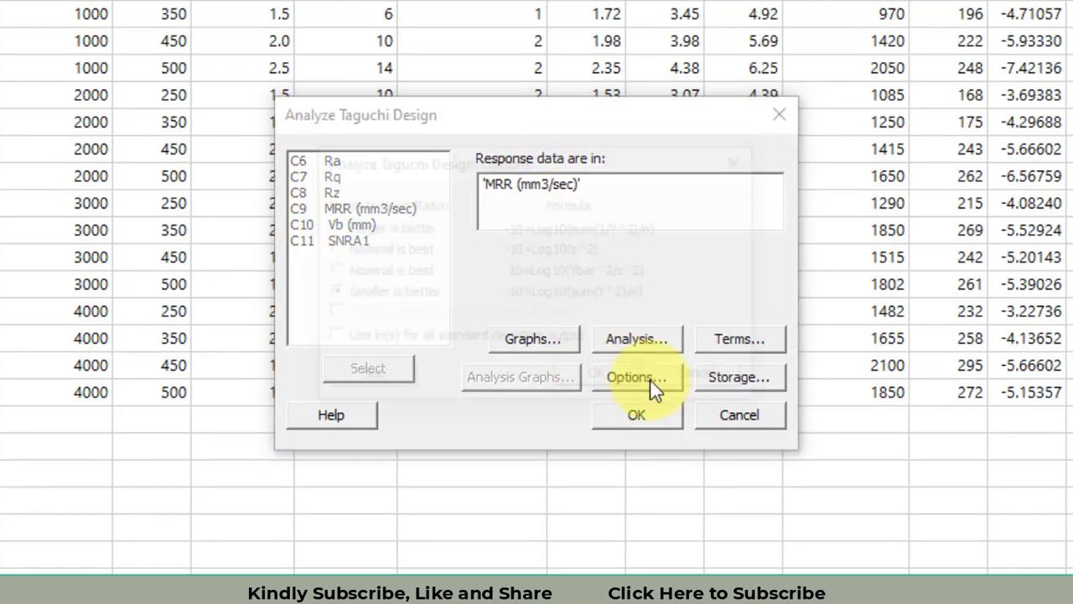
left_click(407, 224)
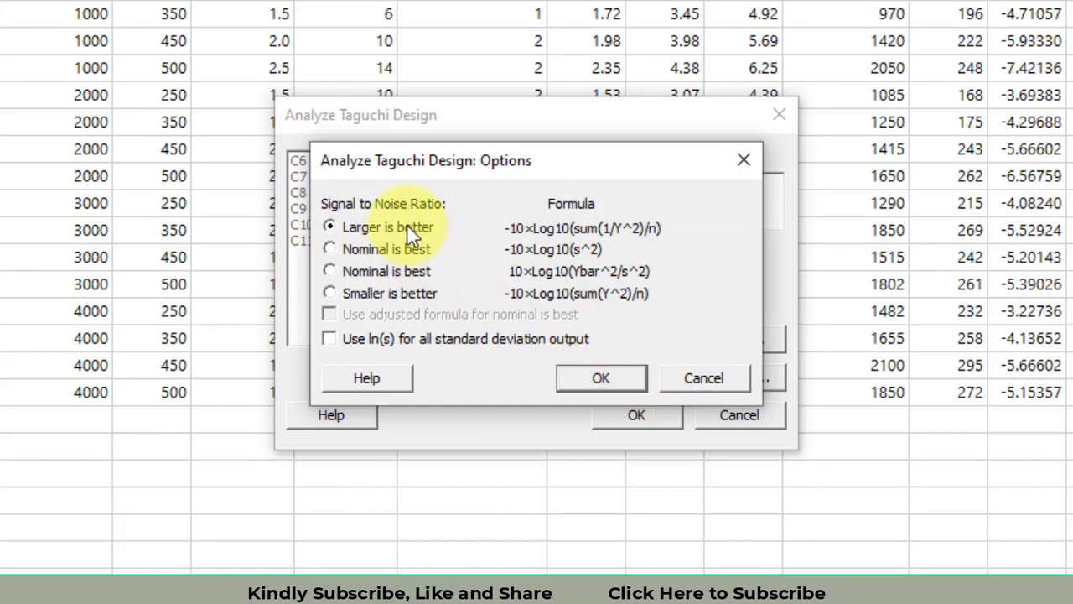
left_click(616, 380)
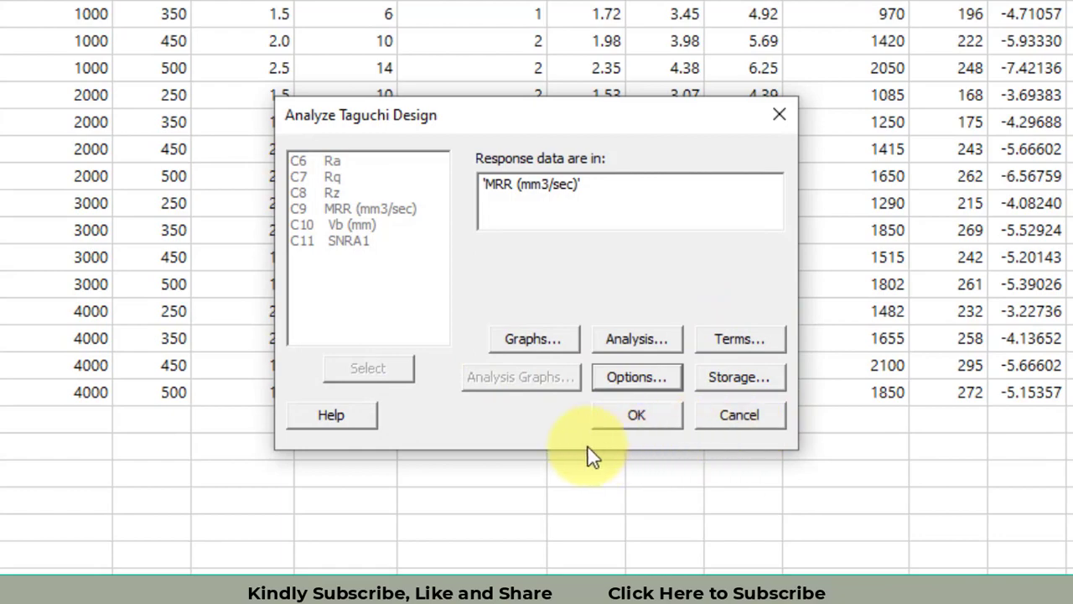
left_click(641, 414)
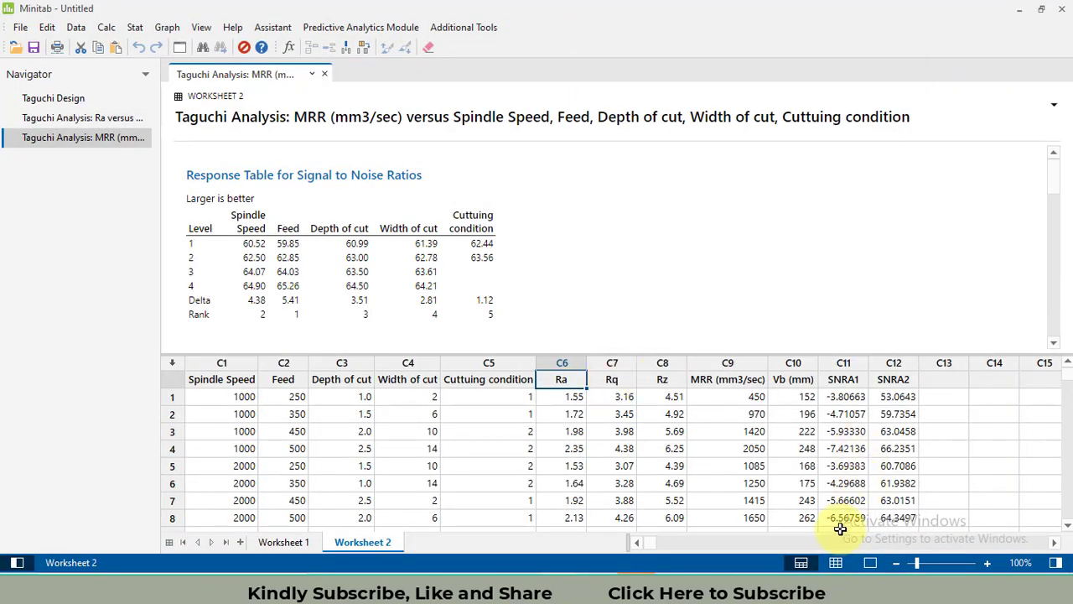
Switch from Worksheet Only to Output Only view to show the MRR response tables.
left_click(837, 562)
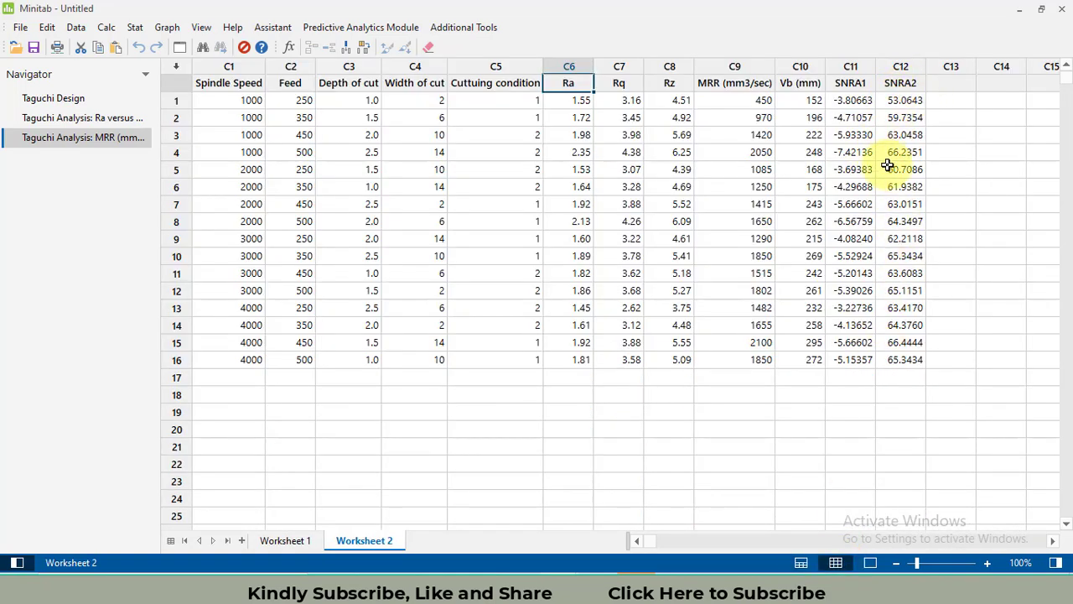
left_click(868, 562)
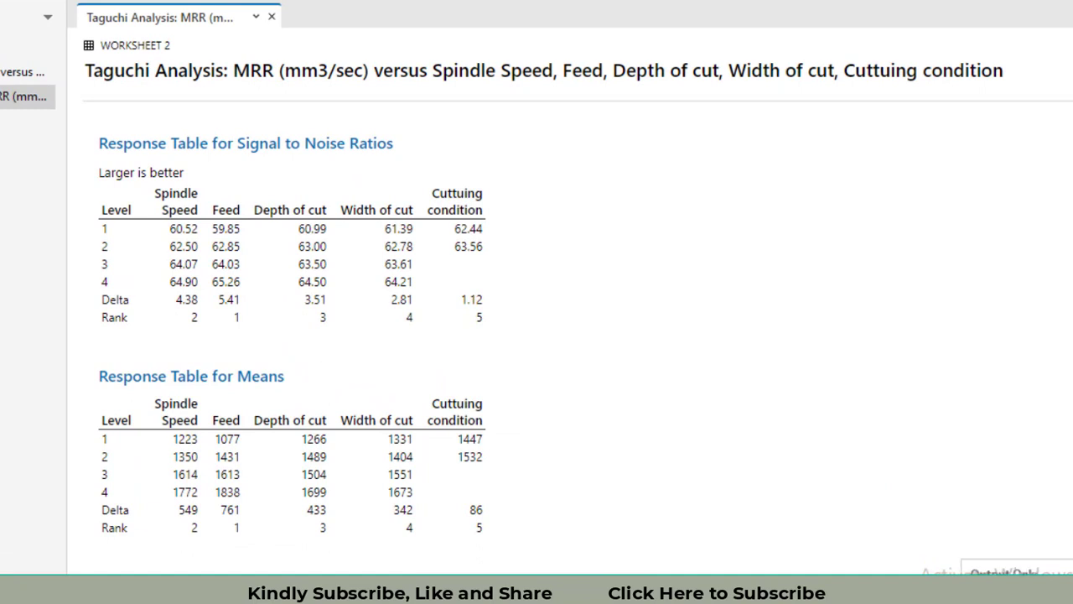
scroll(429, 236, "down", 2)
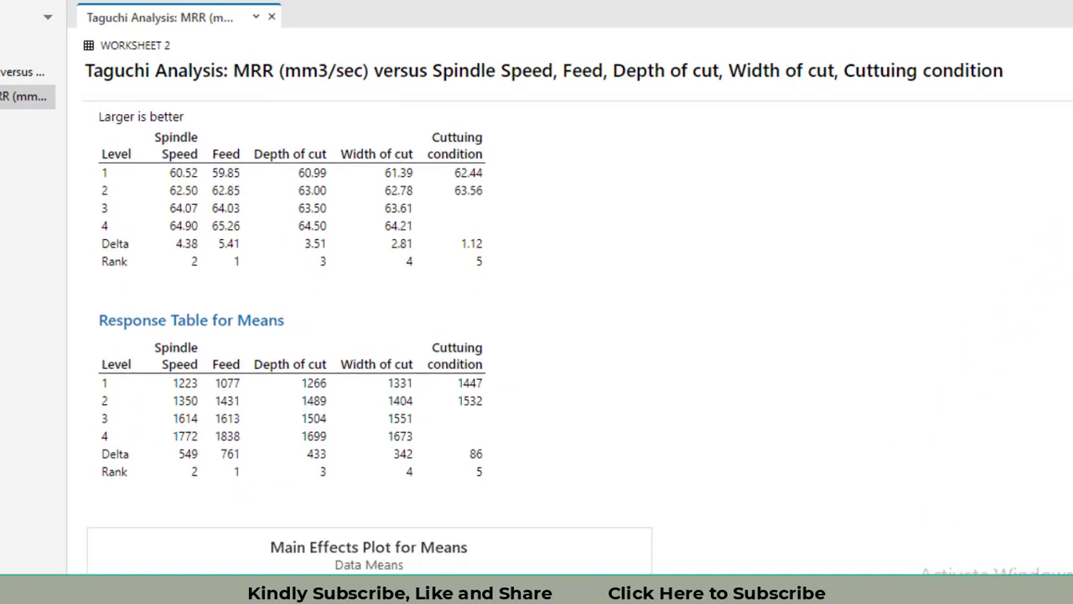
scroll(429, 236, "up", 1)
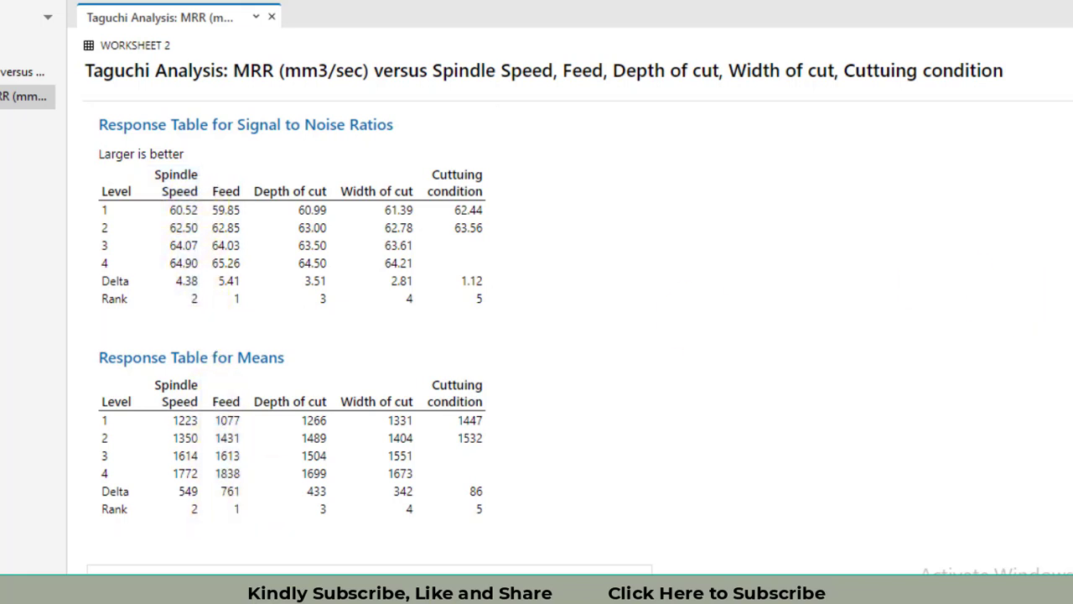
scroll(369, 335, "down", 3)
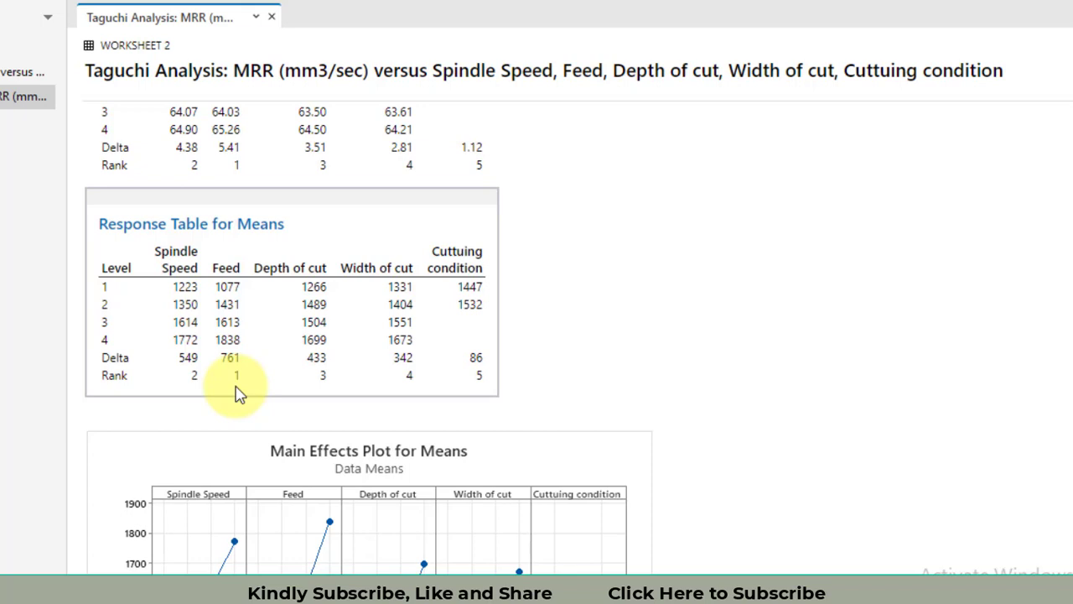
scroll(369, 335, "down", 5)
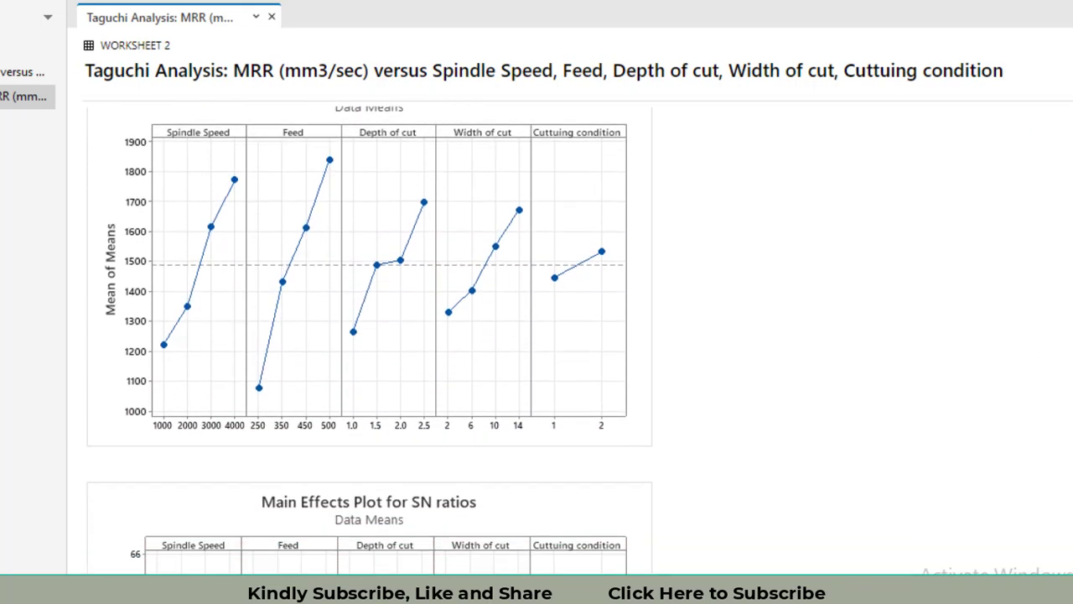
Scroll the MRR output to inspect the Main Effects Plots for SN ratios and Means.
scroll(369, 335, "up", 1)
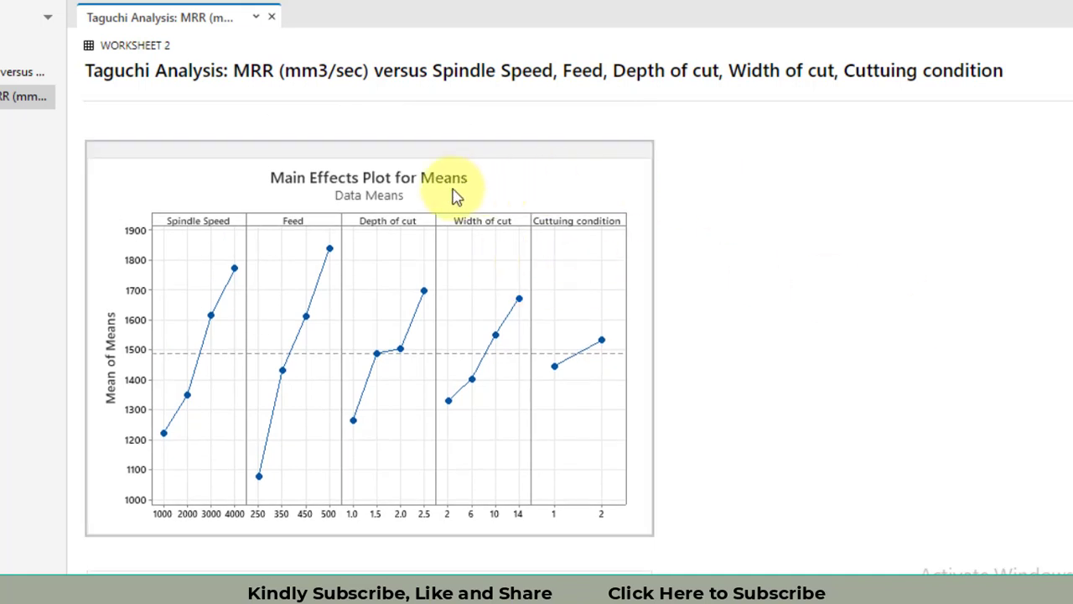
scroll(369, 335, "down", 4)
scroll(369, 335, "up", 5)
scroll(369, 335, "down", 1)
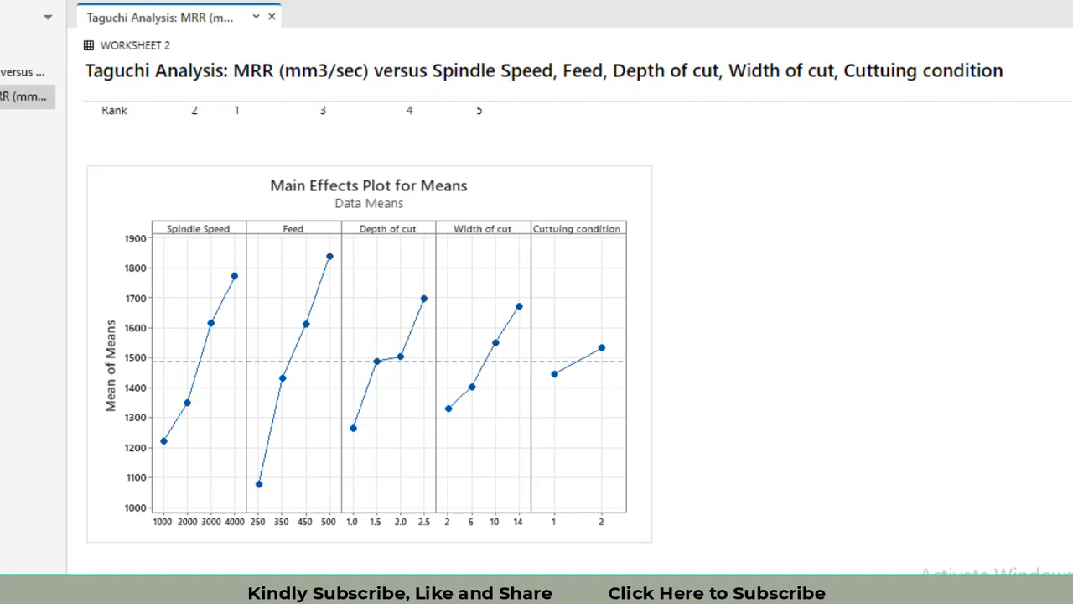
scroll(369, 336, "down", 8)
scroll(369, 335, "up", 4)
scroll(369, 335, "up", 3)
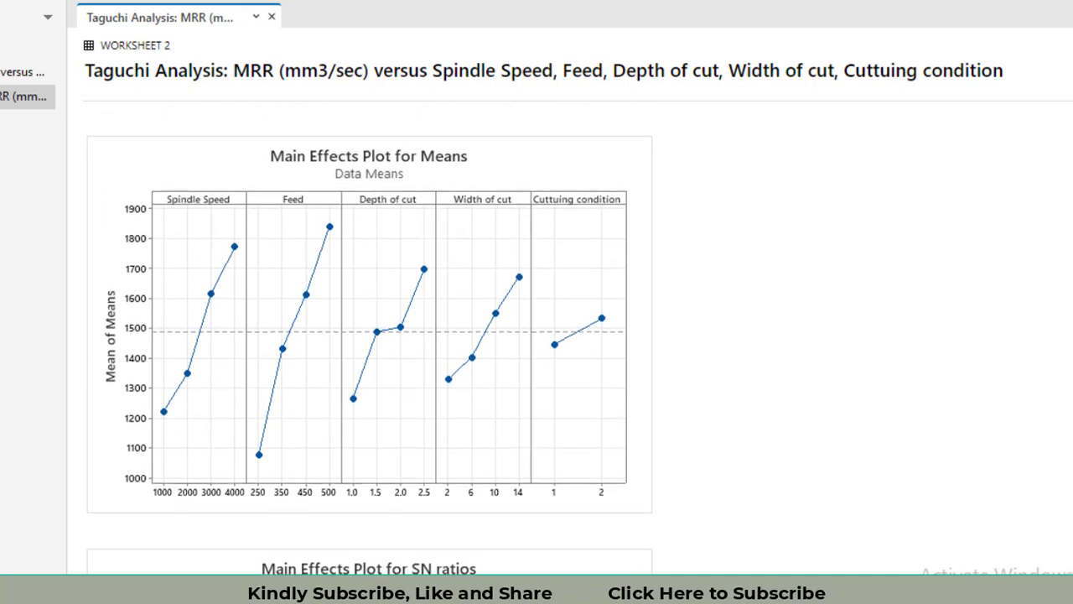